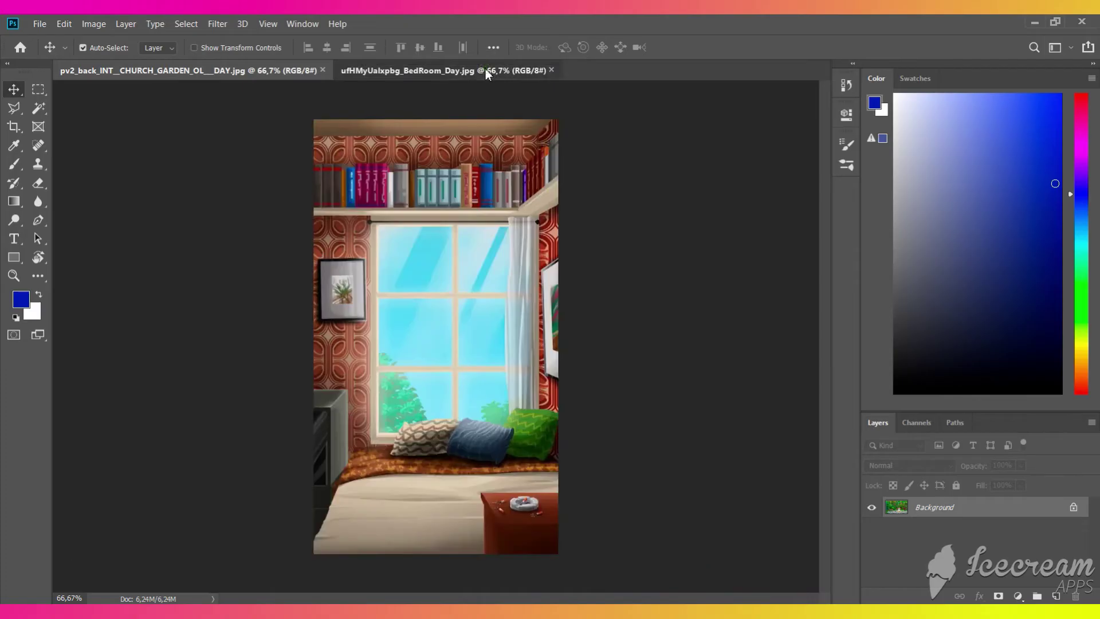
# Select all of the bedroom image and create a new transparent 640 × 1136 px document
pyautogui.click(486, 68)
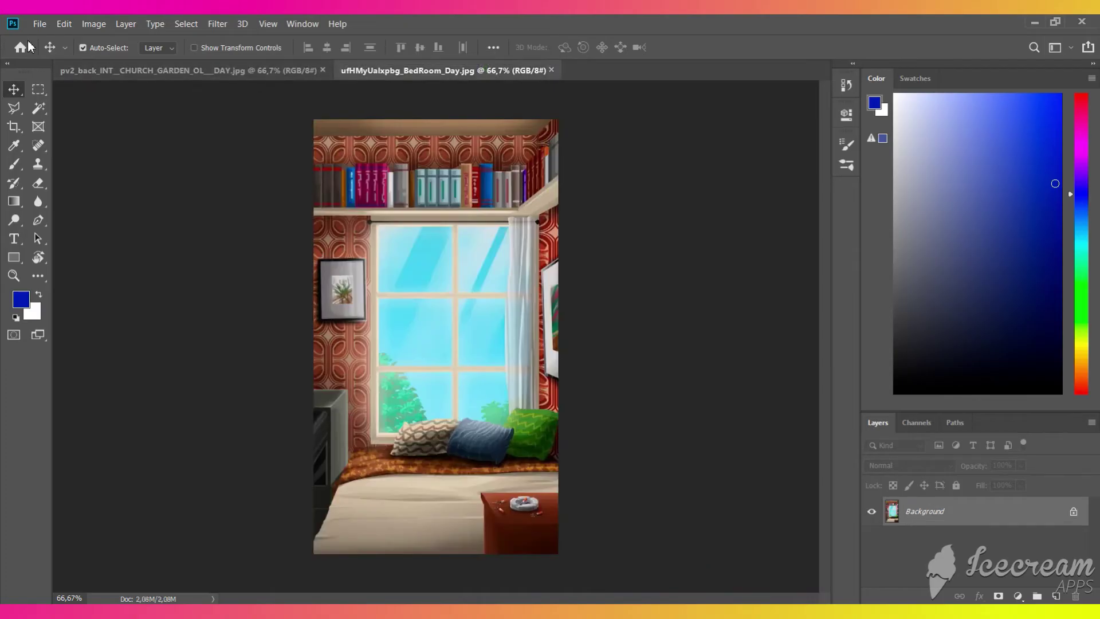
pyautogui.hotkey('ctrl', 'a')
pyautogui.click(37, 23)
pyautogui.click(52, 45)
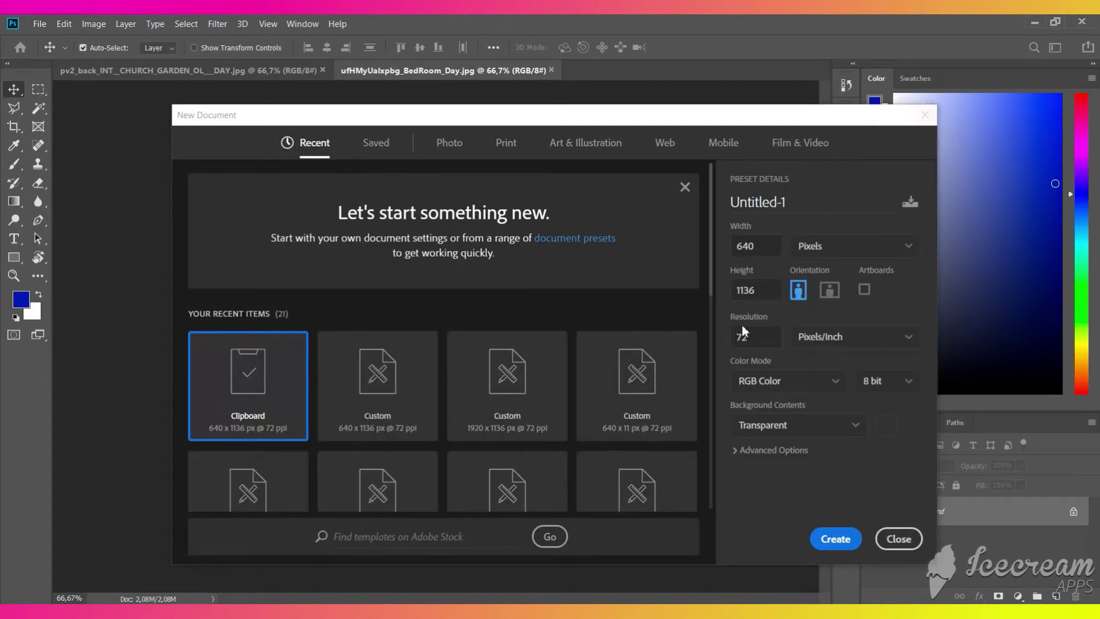
pyautogui.moveTo(760, 245); pyautogui.dragTo(722, 249)
pyautogui.doubleClick(770, 286)
pyautogui.click(813, 429)
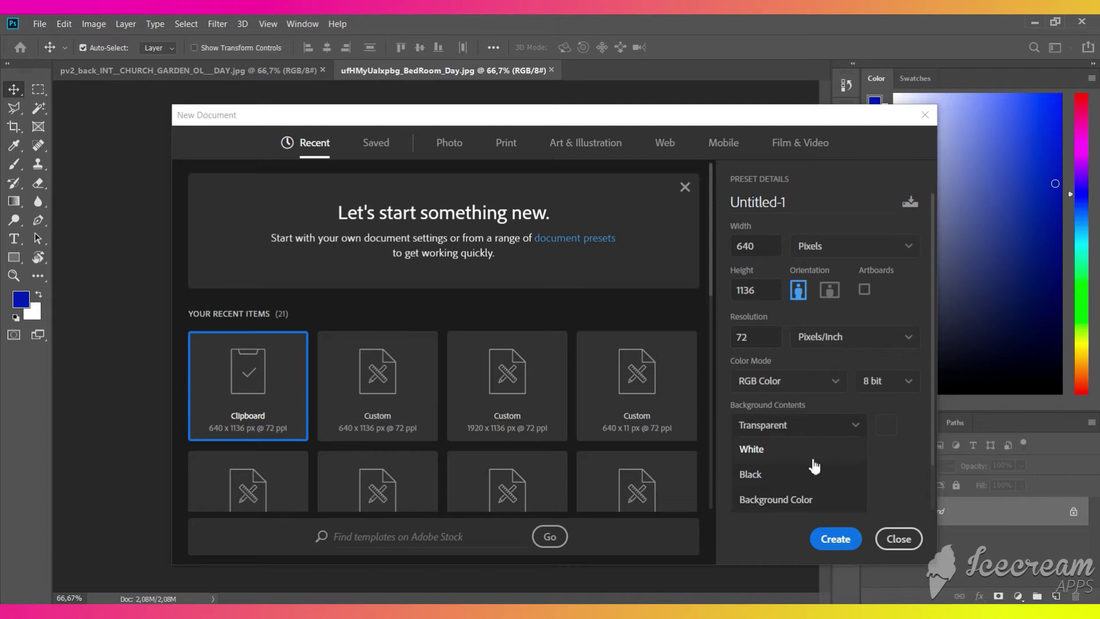
pyautogui.scroll(-1, 802, 452)
pyautogui.click(794, 474)
pyautogui.click(843, 539)
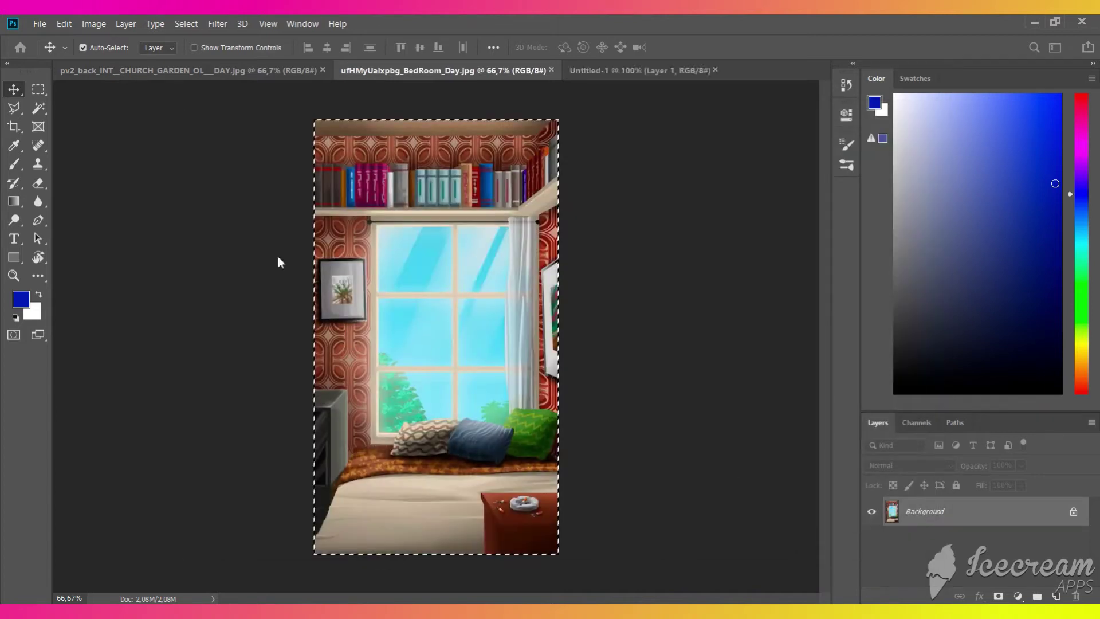
# Paste the bedroom image into the new Untitled-1 document as Layer 1
pyautogui.click(394, 69)
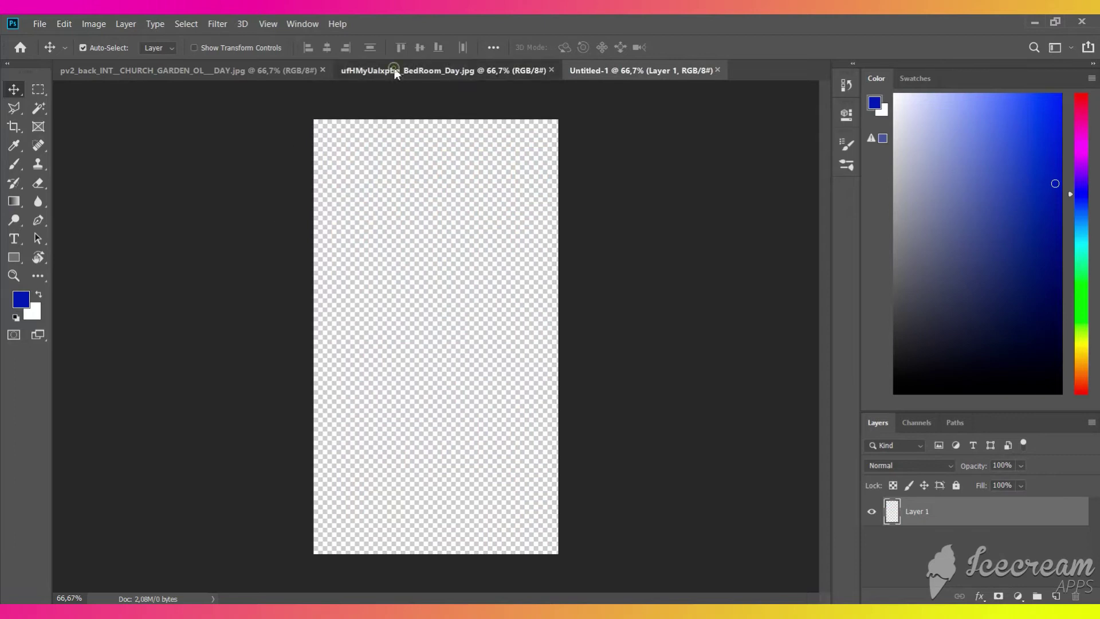
pyautogui.click(618, 71)
pyautogui.hotkey('ctrl', 'v')
# Paste the church garden image as Layer 2 and move it so the fountain is centred
pyautogui.click(260, 71)
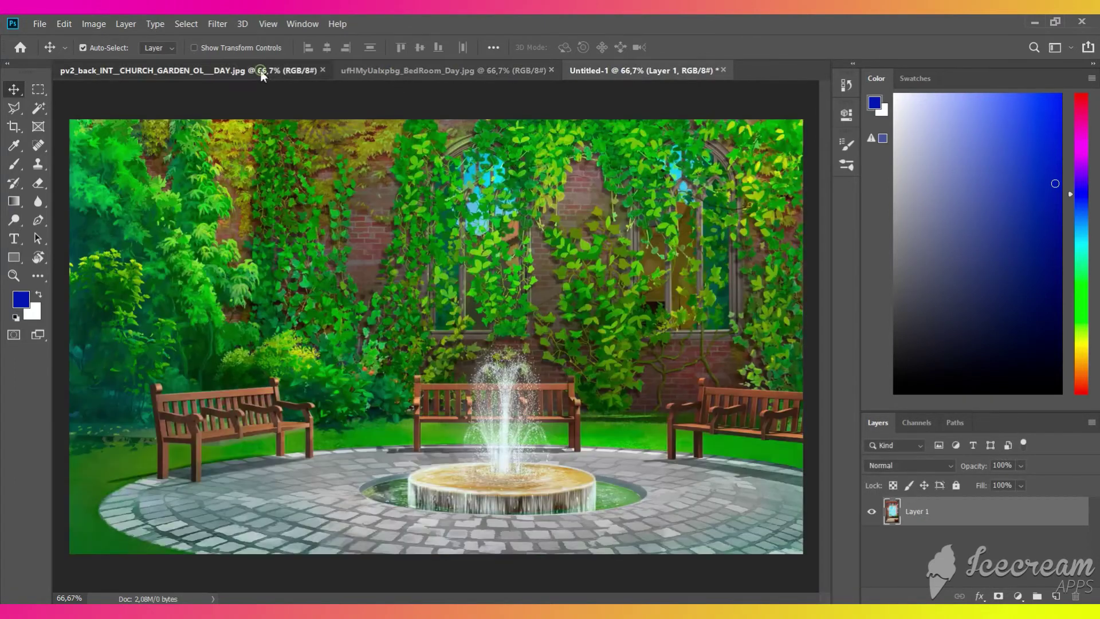
pyautogui.hotkey('ctrl', 'a')
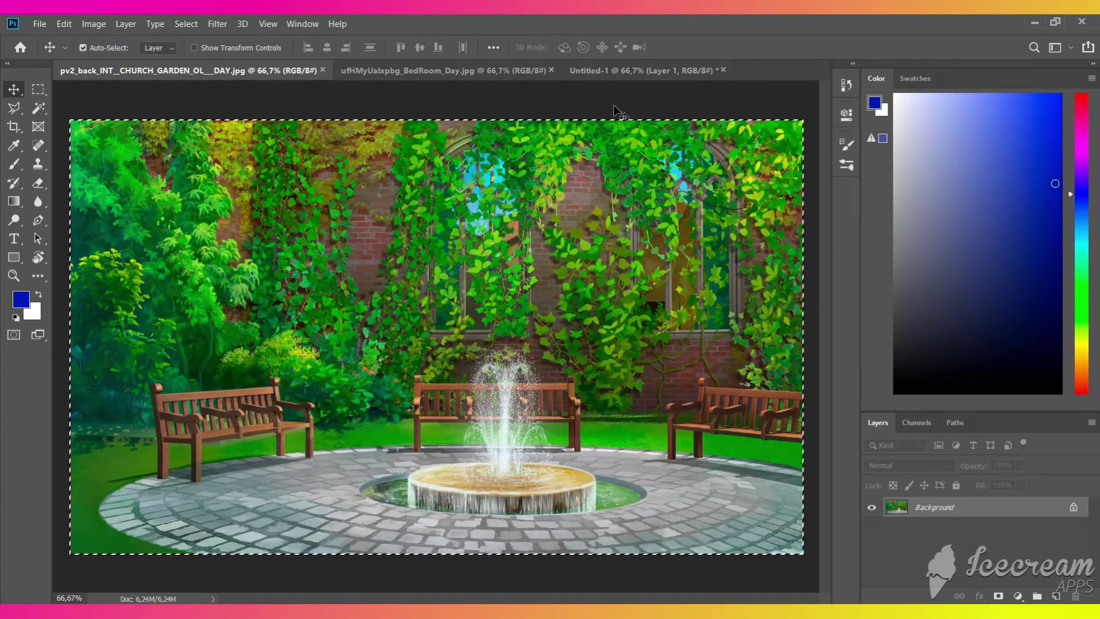
pyautogui.click(616, 71)
pyautogui.hotkey('ctrl', 'v')
pyautogui.click(17, 91)
pyautogui.moveTo(529, 411); pyautogui.dragTo(446, 424)
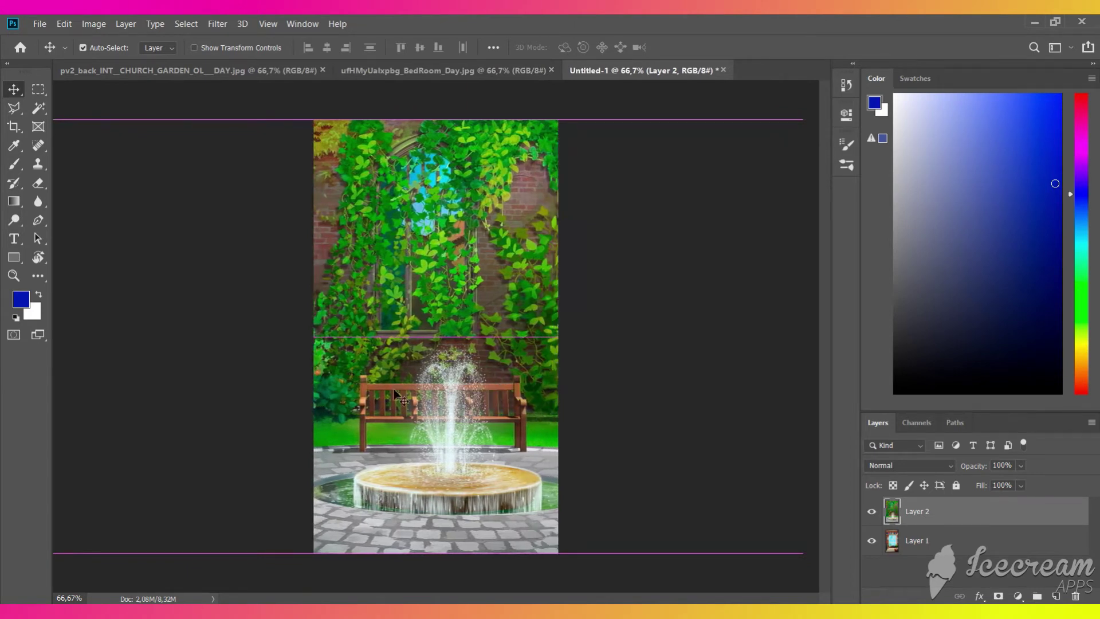
# Lasso the garden area above the right-to-lower-left diagonal on Layer 2 and delete it
pyautogui.click(14, 109)
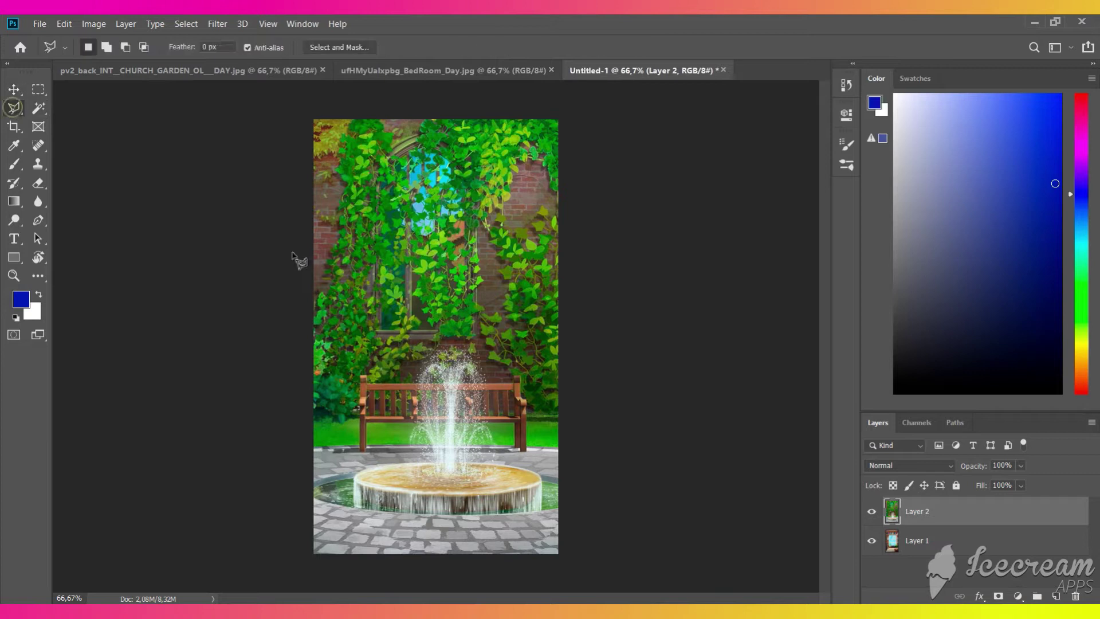
pyautogui.click(571, 262)
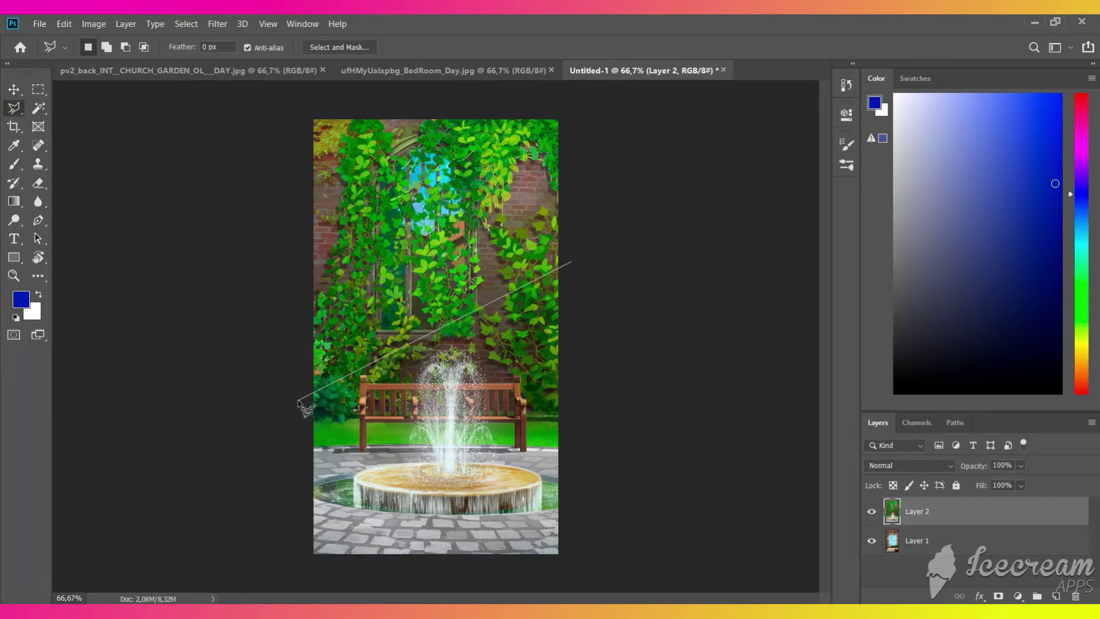
pyautogui.click(298, 399)
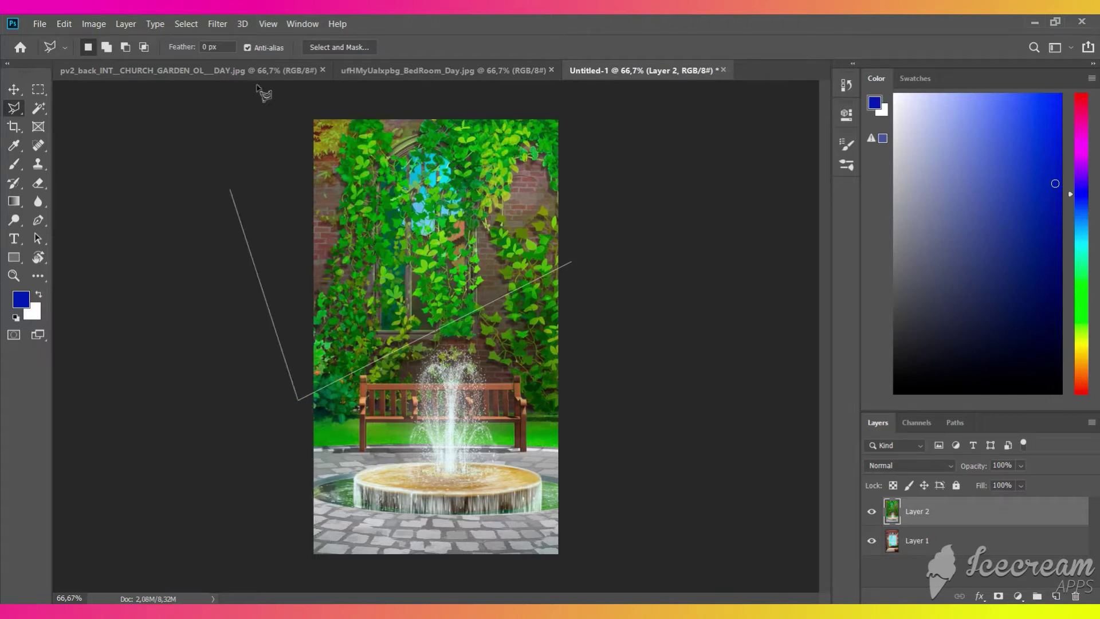
pyautogui.click(290, 104)
pyautogui.click(574, 108)
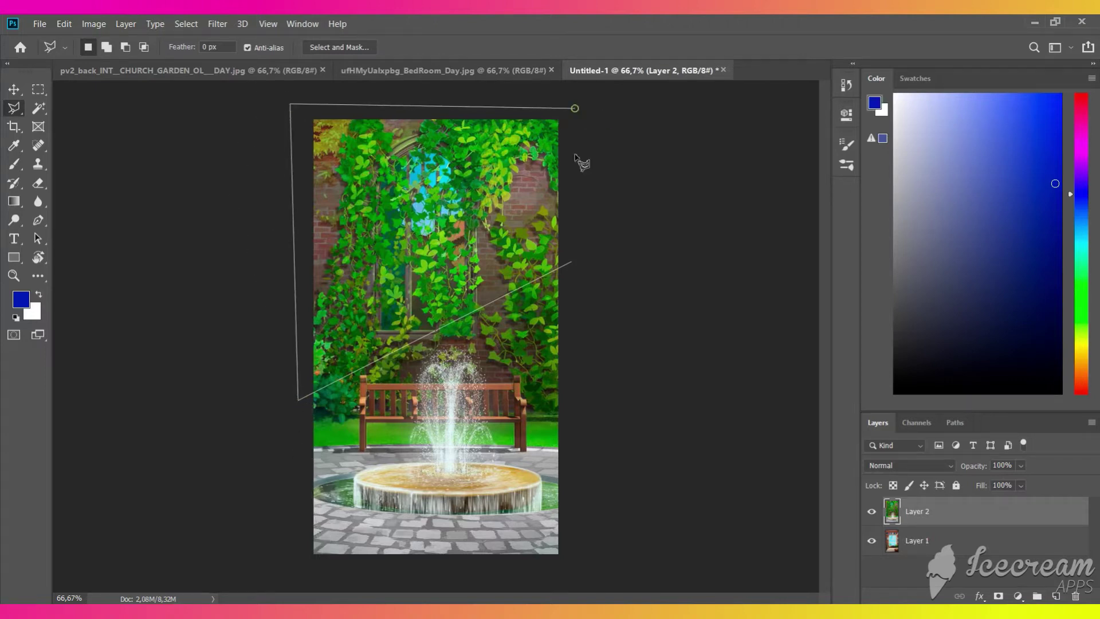
pyautogui.click(572, 262)
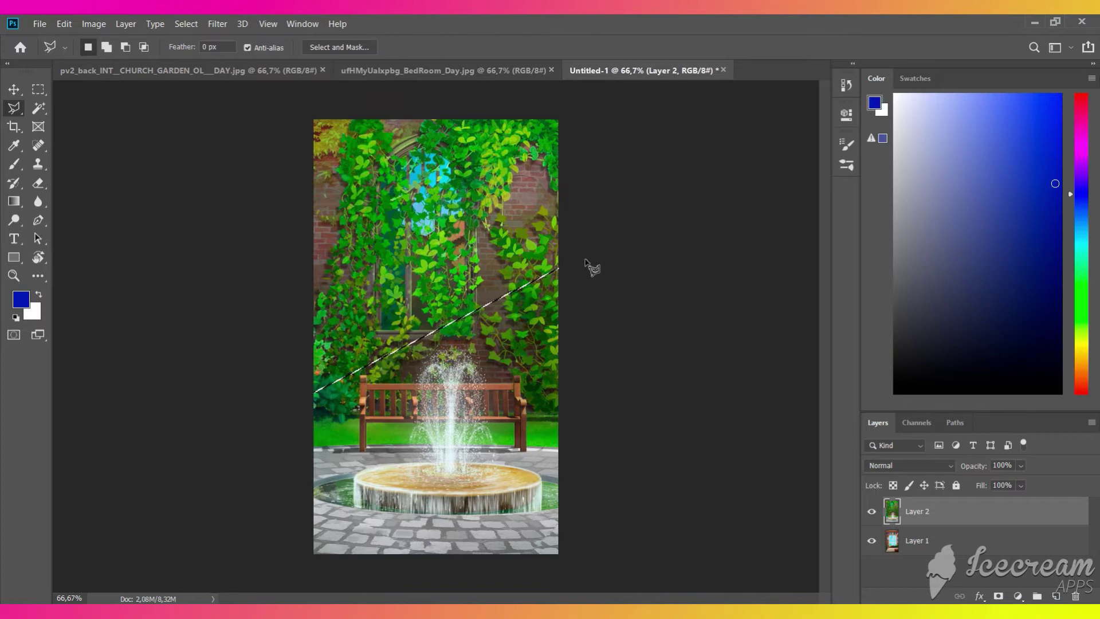
pyautogui.press('Delete')
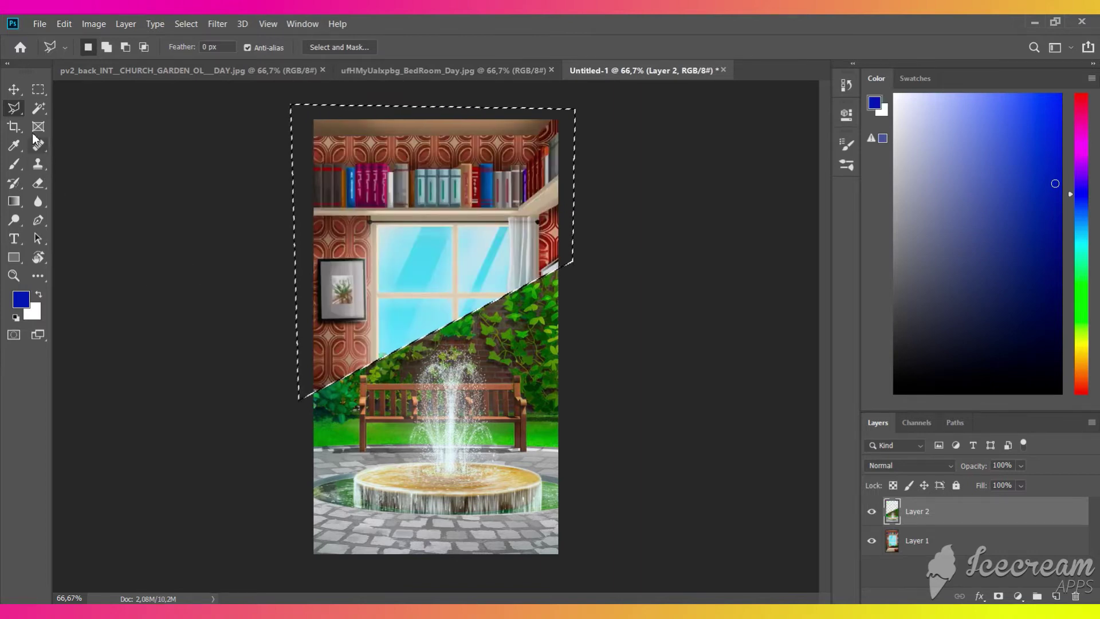
pyautogui.click(559, 265)
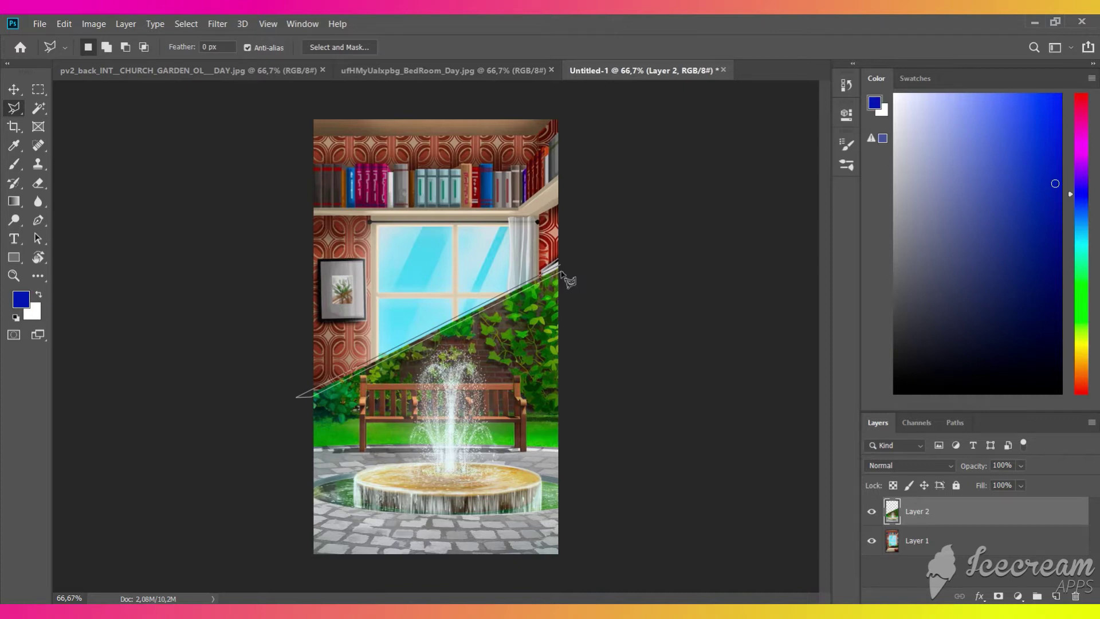
# Select a thin band along the diagonal and set up a white 94 px brush
pyautogui.doubleClick(562, 270)
pyautogui.click(14, 163)
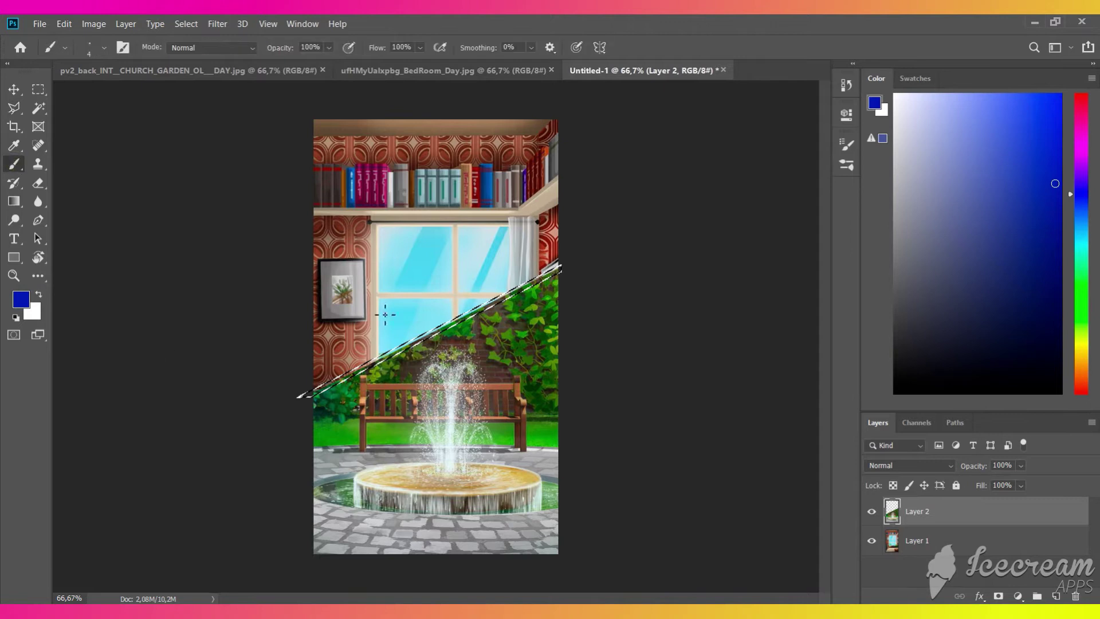
pyautogui.moveTo(904, 128); pyautogui.dragTo(895, 95)
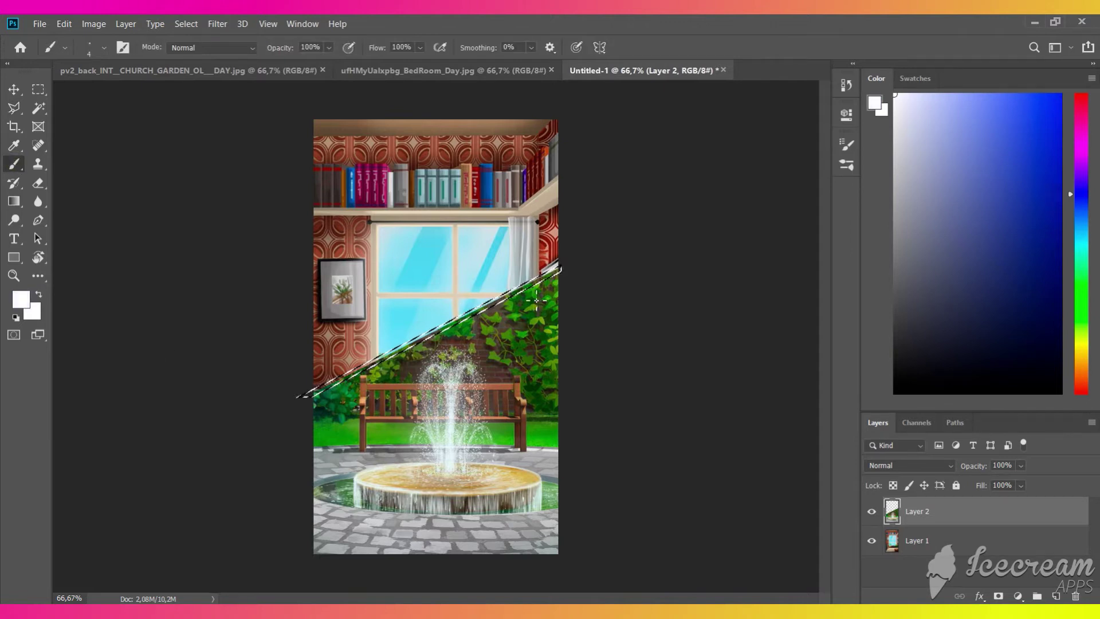
pyautogui.rightClick(679, 254)
pyautogui.rightClick(627, 222)
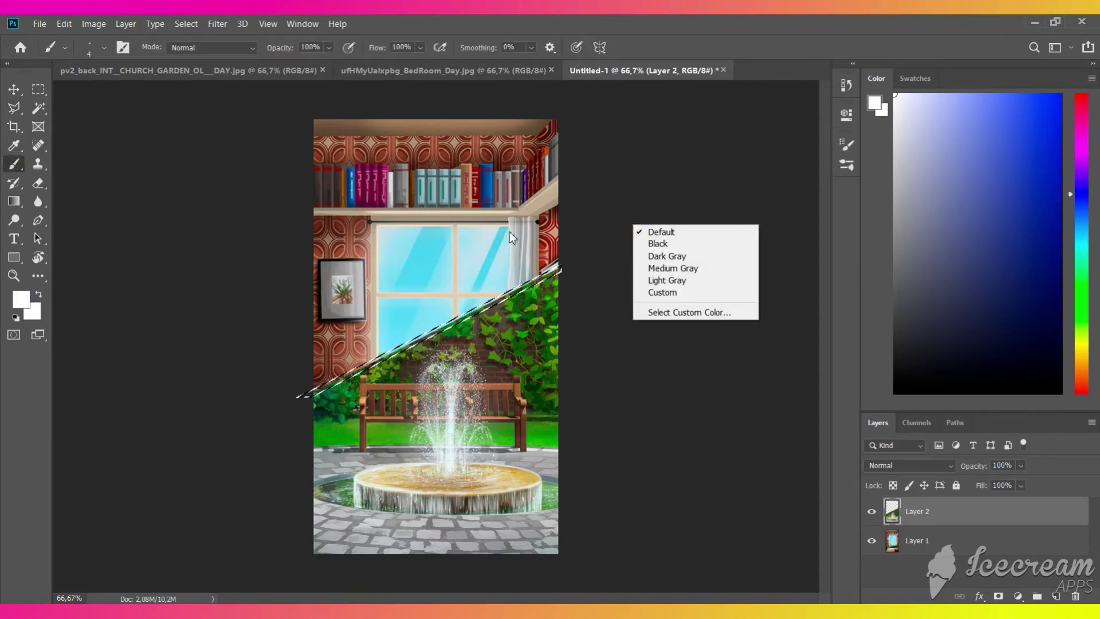
pyautogui.click(384, 232)
pyautogui.rightClick(384, 232)
pyautogui.write('14')
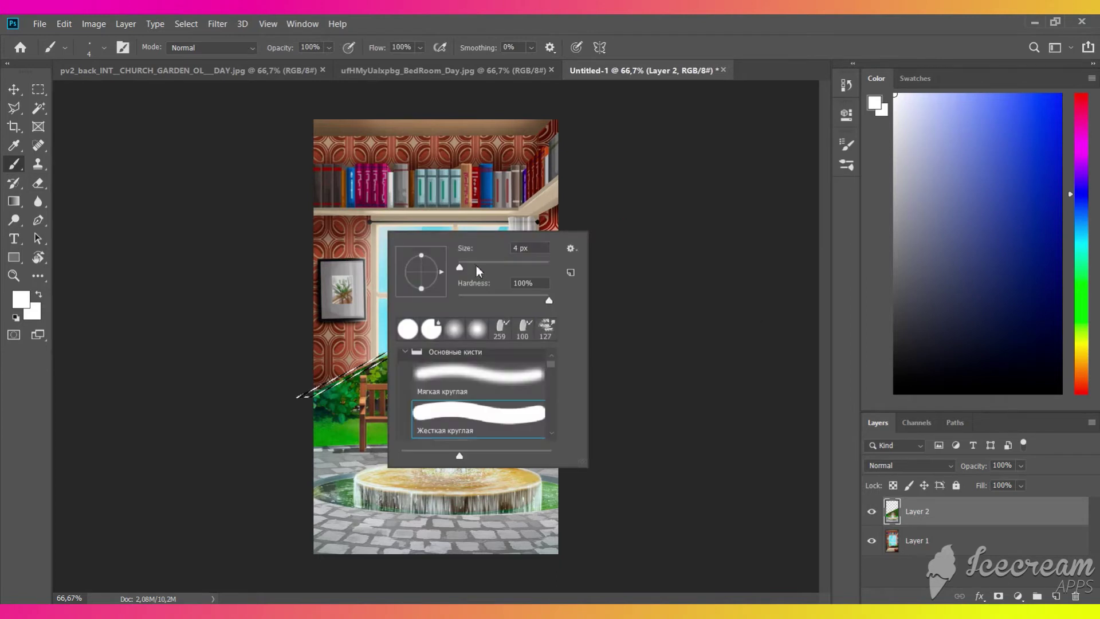
pyautogui.write('94')
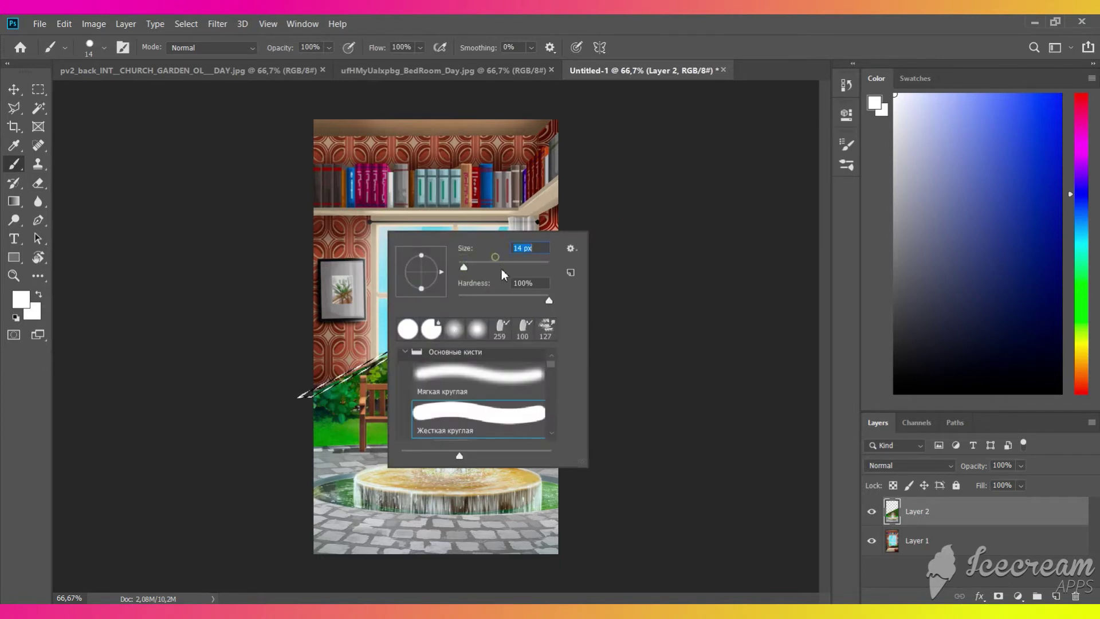
pyautogui.press('Return')
# Paint white along the diagonal seam and clear the selection
pyautogui.moveTo(283, 399); pyautogui.dragTo(560, 268)
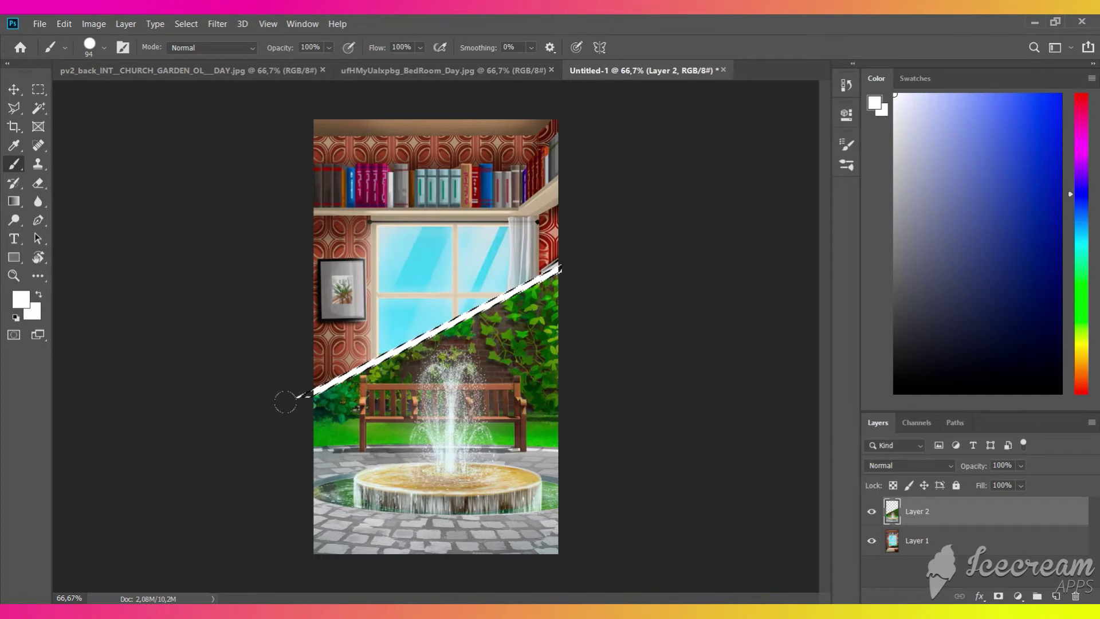
pyautogui.click(38, 89)
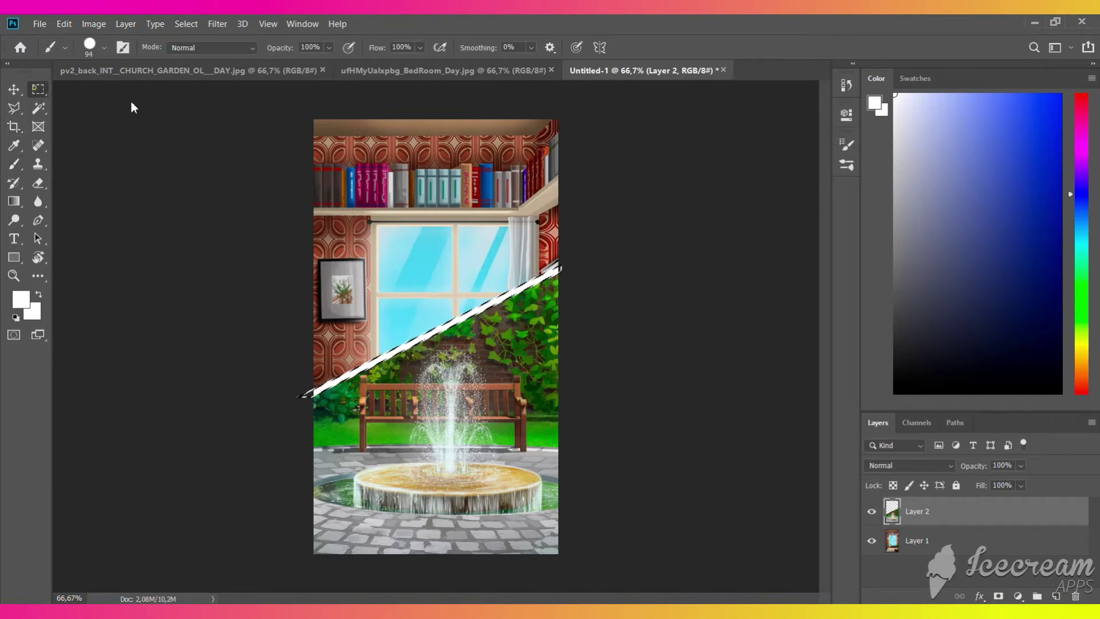
pyautogui.click(532, 234)
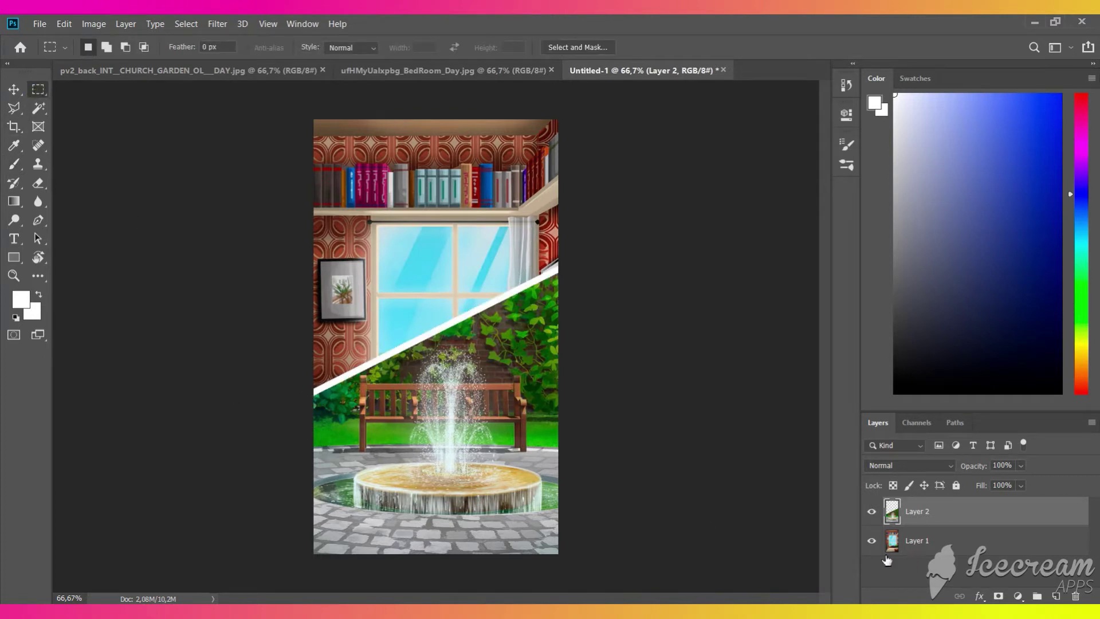
# Hide the bedroom layer and set the Save As file type to PNG
pyautogui.click(871, 542)
pyautogui.click(41, 24)
pyautogui.click(86, 181)
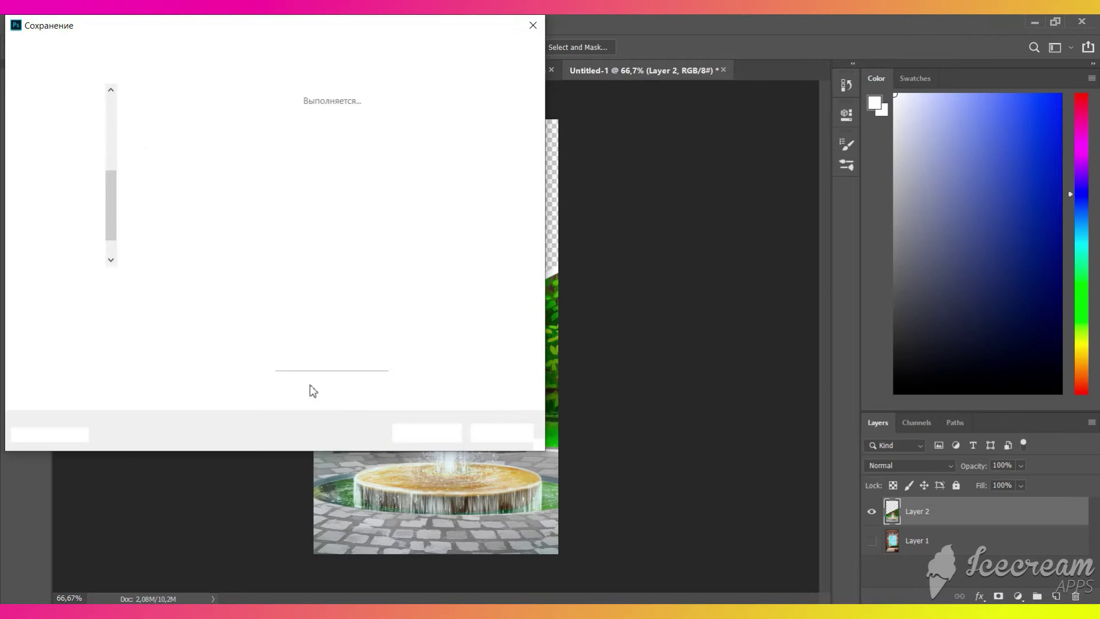
pyautogui.click(207, 303)
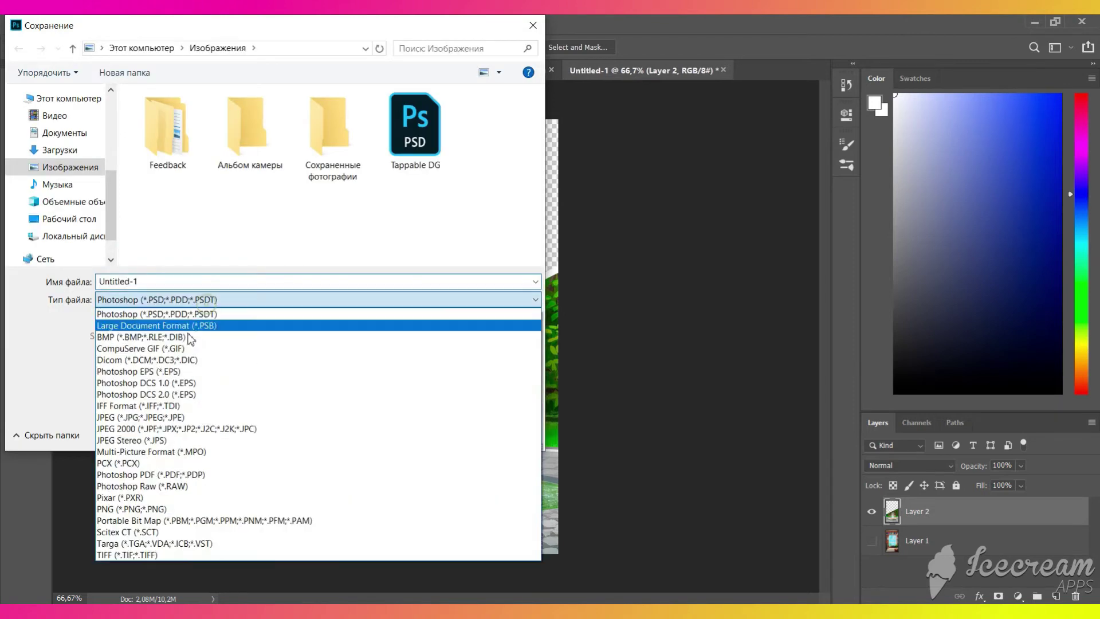
pyautogui.click(181, 417)
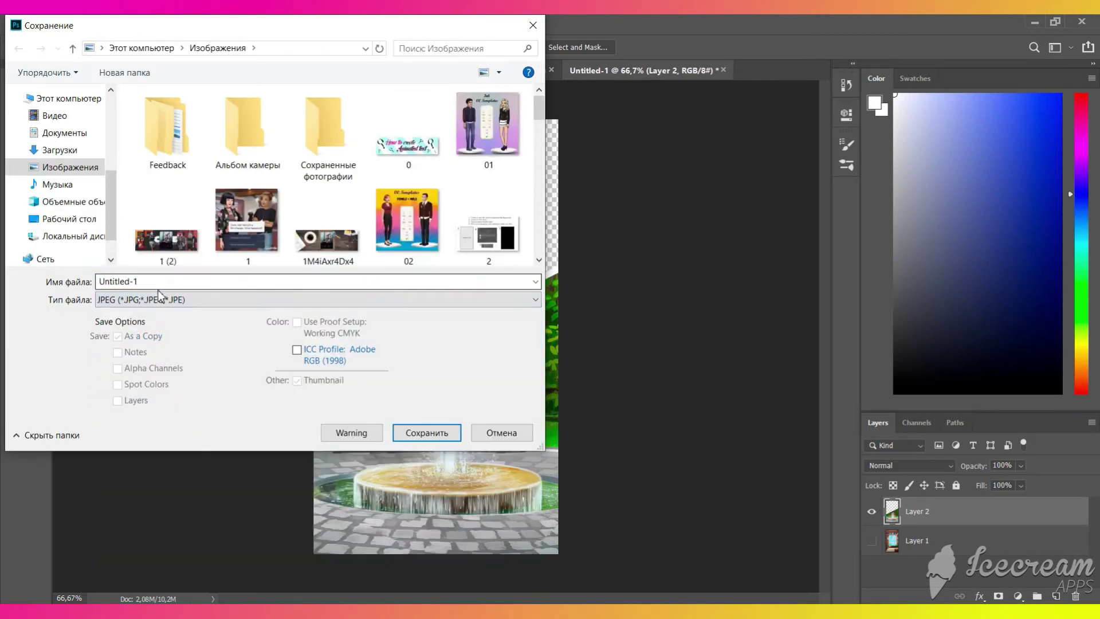
pyautogui.click(163, 299)
pyautogui.click(148, 512)
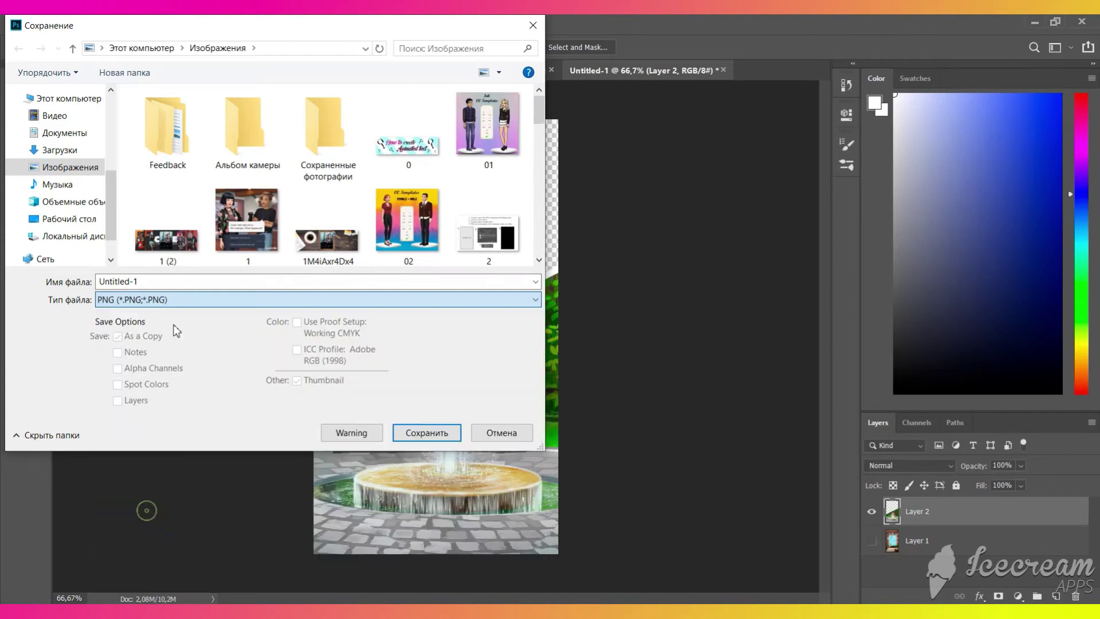
# Save as 'SPLITSCREEN - CHURCH GARDEN', then start the bedroom scene line with the split-screen overlay
pyautogui.click(168, 283)
pyautogui.write('SPLITSCREEN - CHURCH GARDEN')
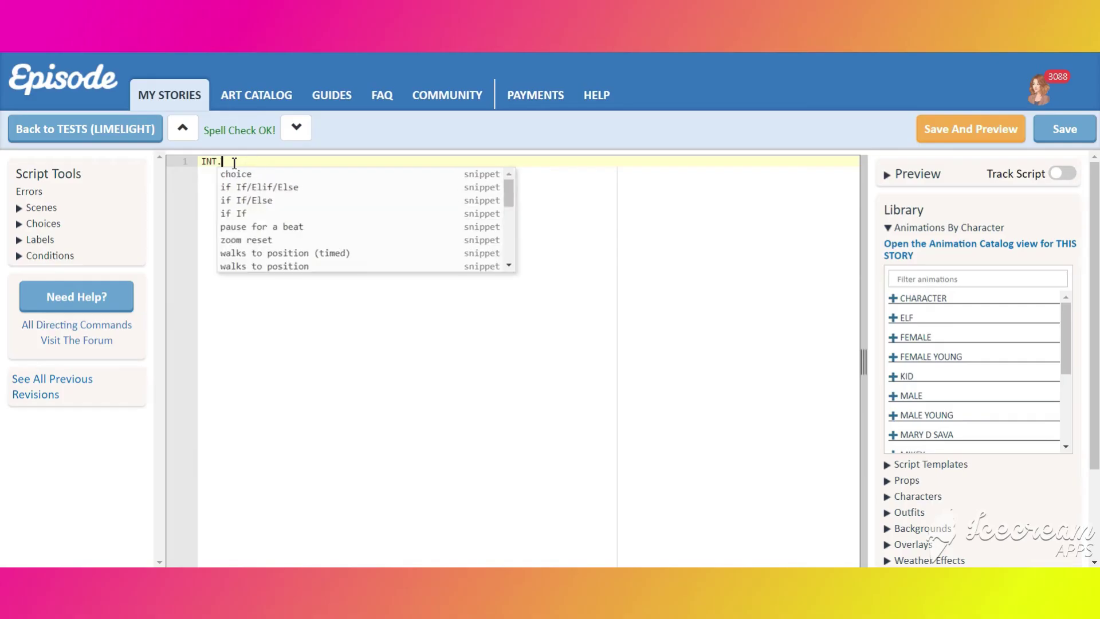
pyautogui.write('. BEDROO')
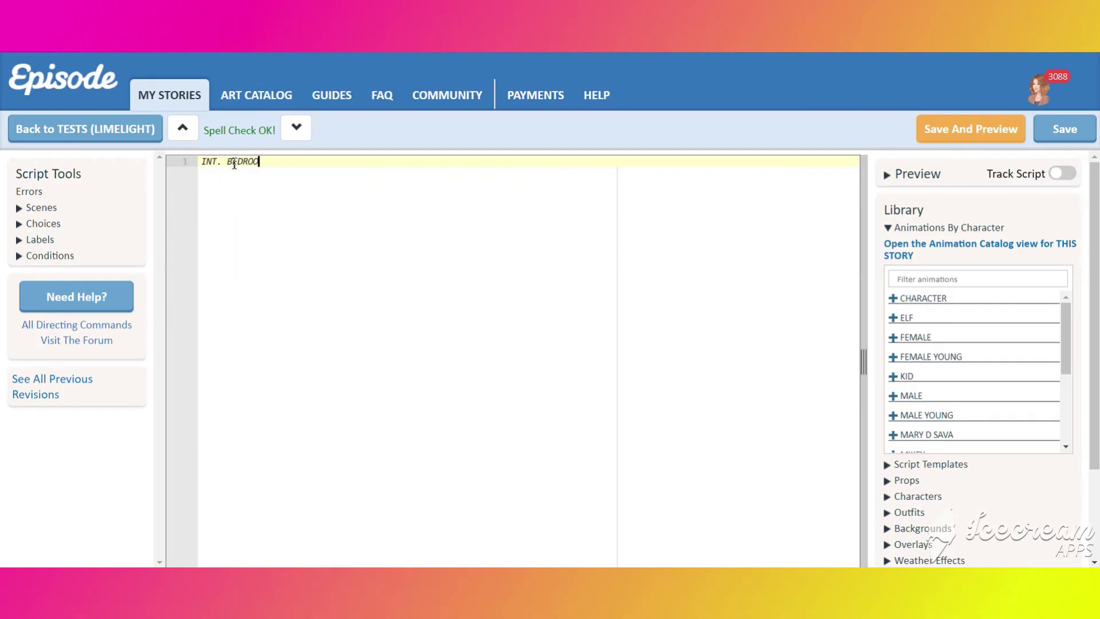
pyautogui.write('M - DAY with SPLIT SCREEN - CHURCH GARDEN to 1.0 0 0 in zone 1 at layer')
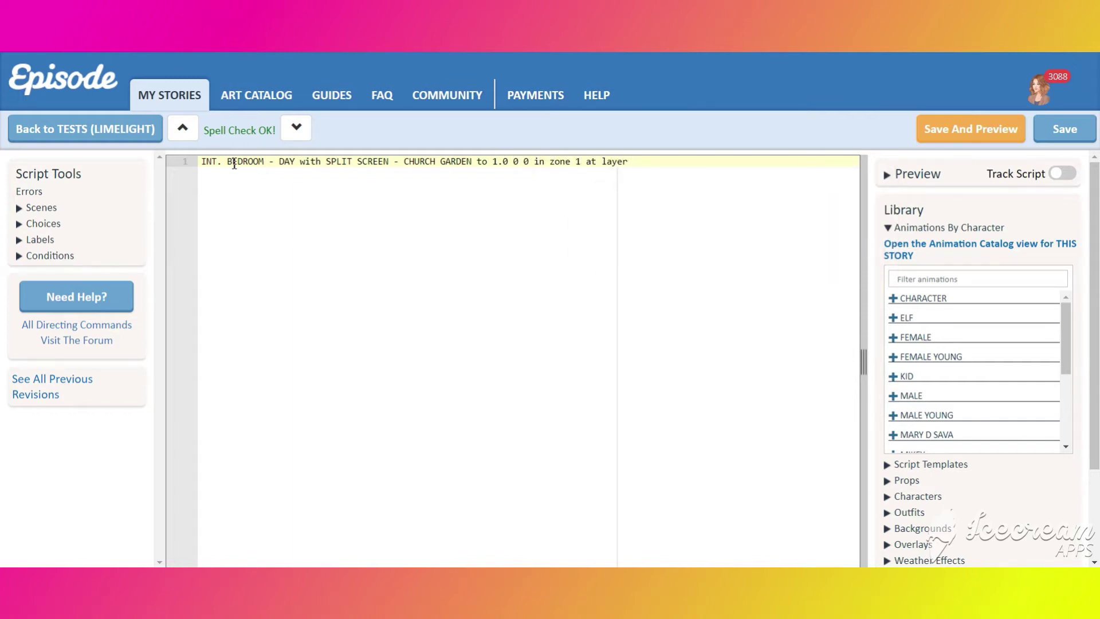
pyautogui.write(' 1')
# Add '&FEMALE spot 1.2 50 50 in zone 1 at layer 0', facing right, starting listen_phone_happy_loop
pyautogui.press('Return')
pyautogui.write('&FEM')
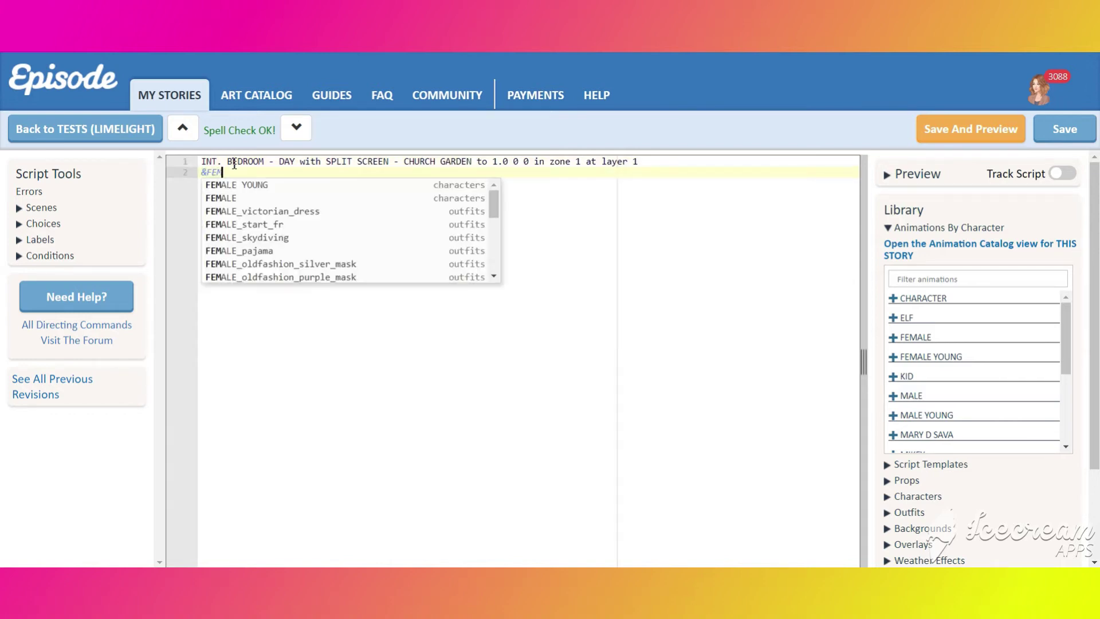
pyautogui.write('ALE spot 1.2 50 50 in zone 1 at layer 0 AND F')
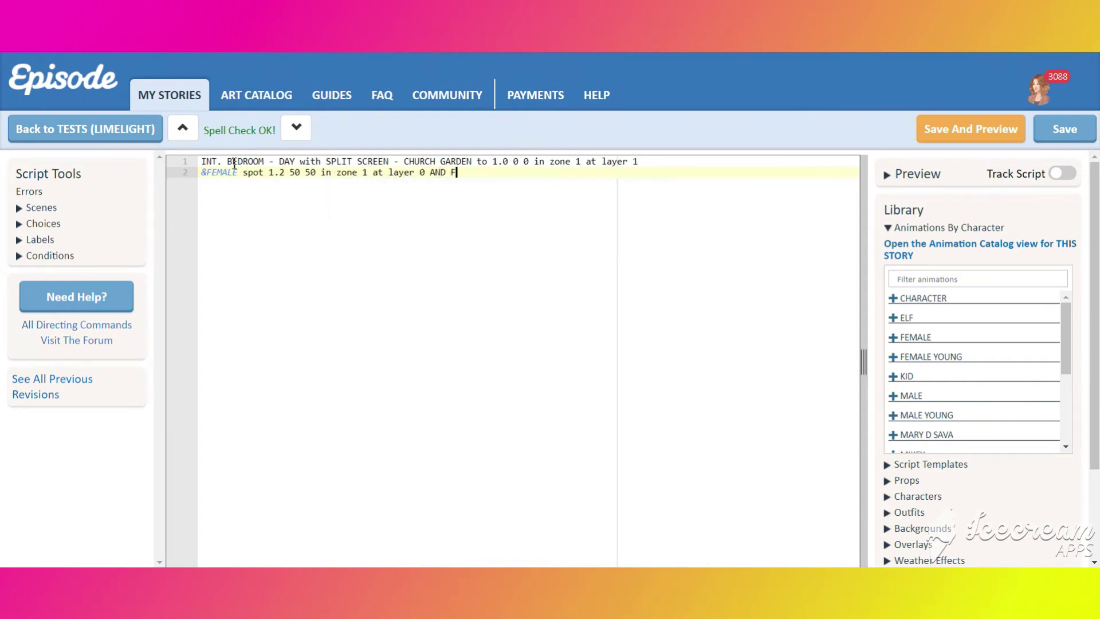
pyautogui.write('EMALE fa')
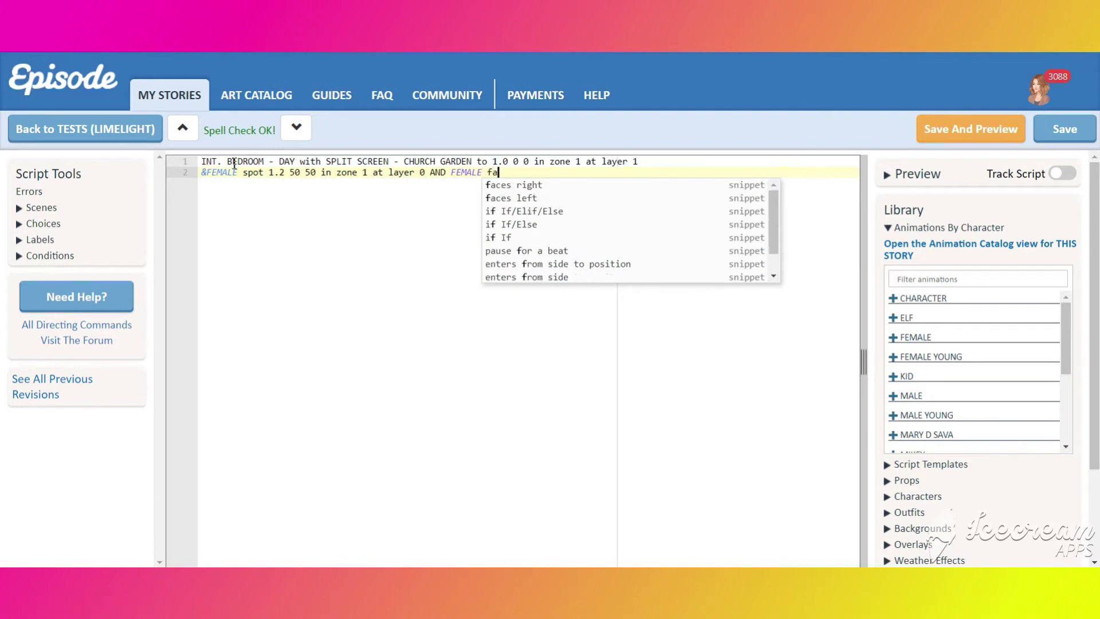
pyautogui.write('ces right AND ')
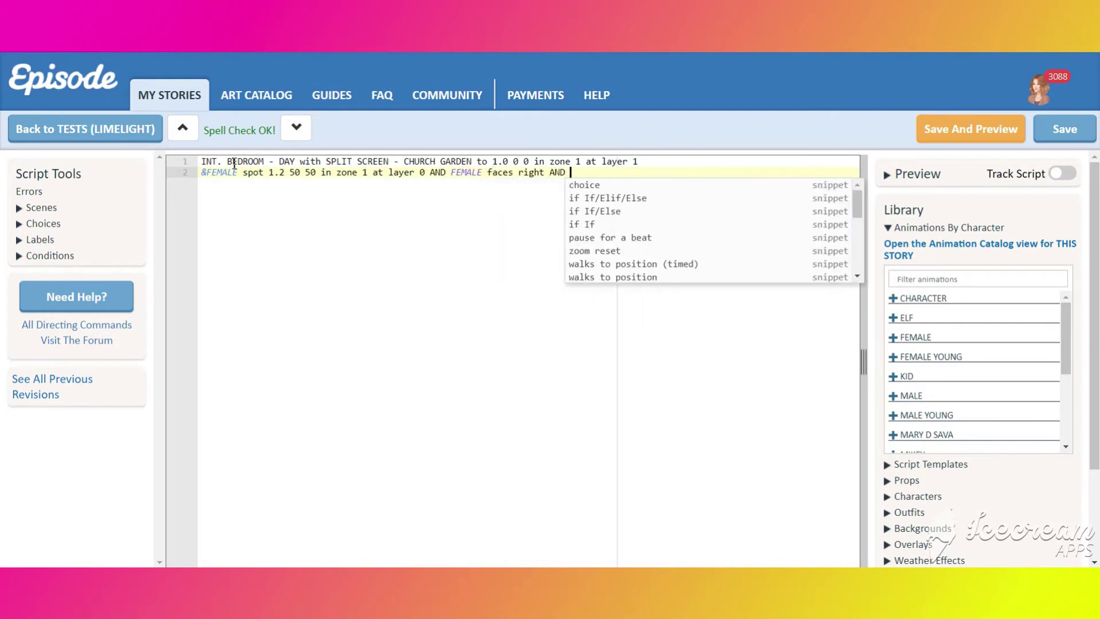
pyautogui.write('FEMALE starts phone_1')
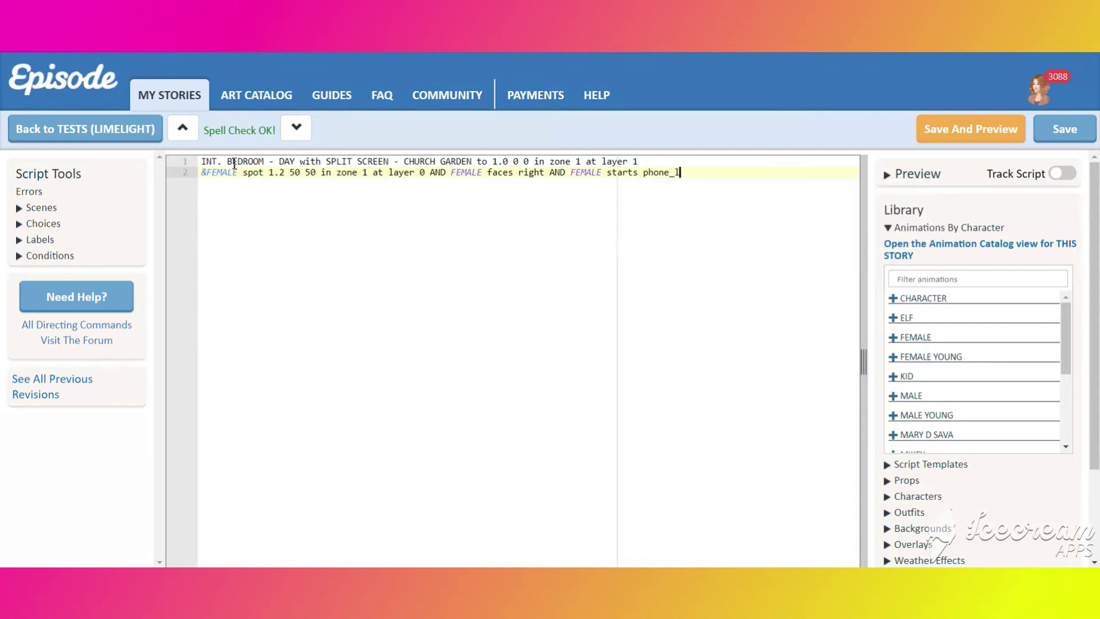
pyautogui.write('listen')
pyautogui.press('Down')
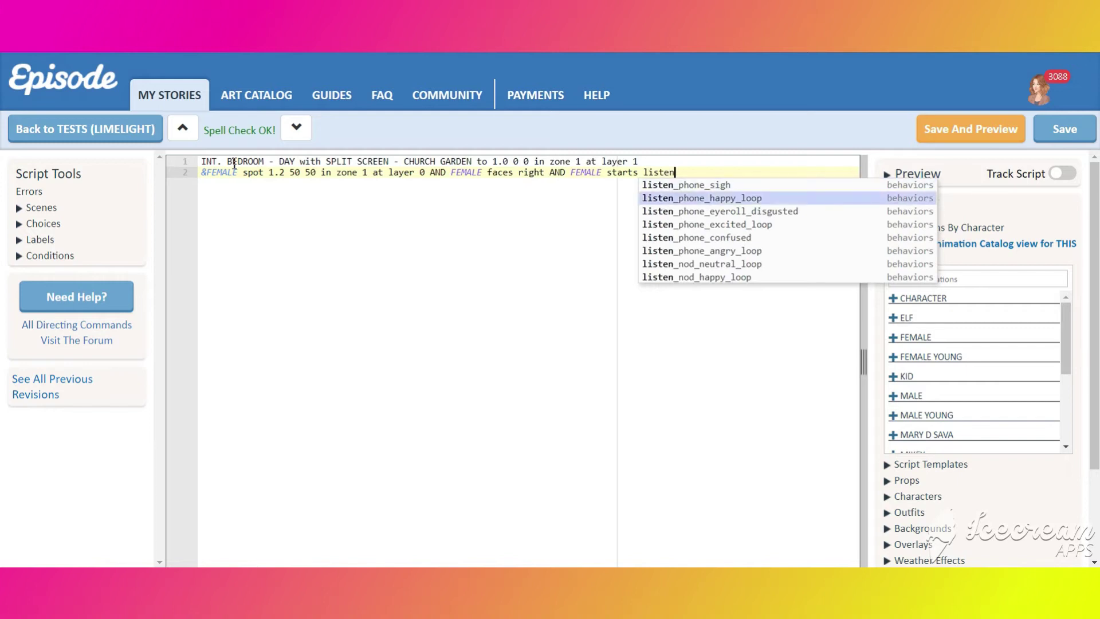
pyautogui.press('Return')
pyautogui.press('Return')
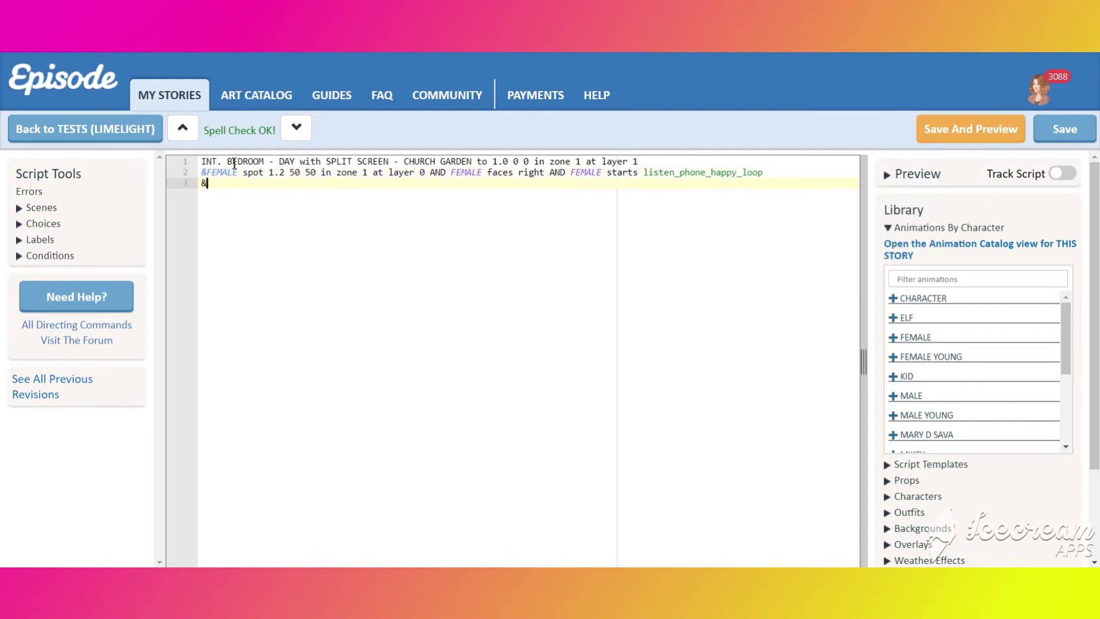
# Add MALE at spot 1.2 50 50, layer 2, facing left on the phone, plus NARR 'Test', then save and preview
pyautogui.write('&MALE spot 1.2 50 50 in zon')
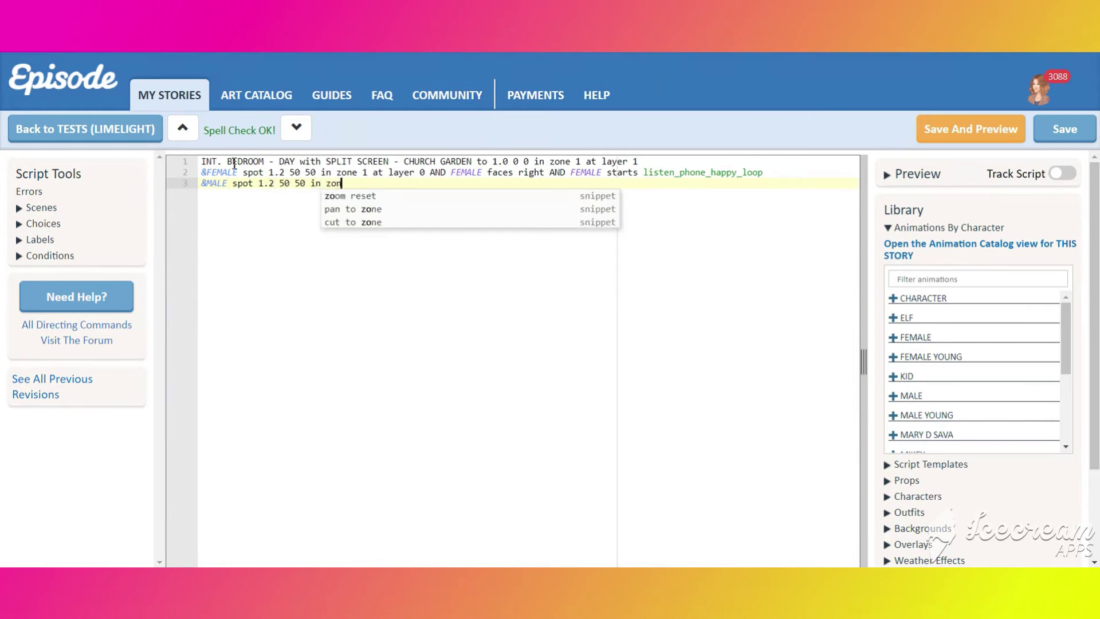
pyautogui.write('e 1 at layer ')
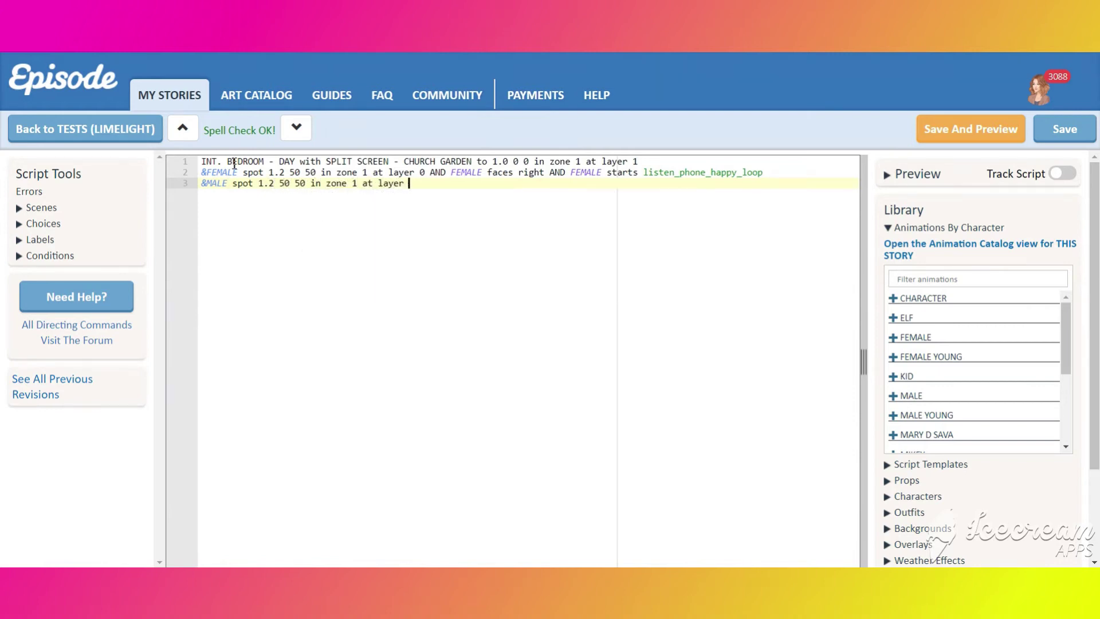
pyautogui.write('2 AND MALE faces lef')
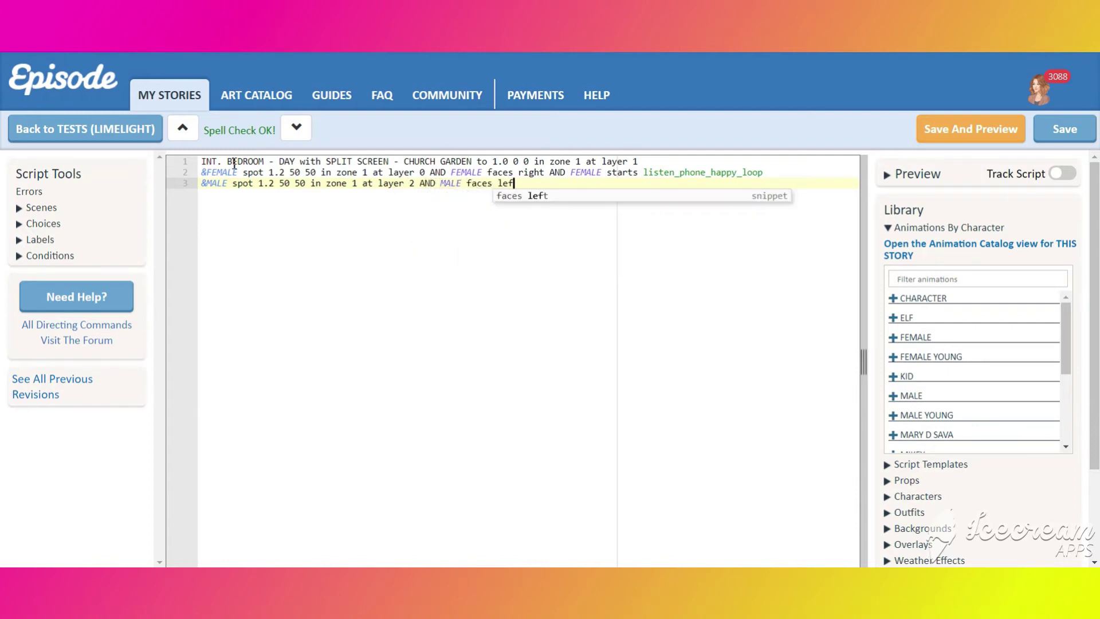
pyautogui.write('t AND MALE starts listen')
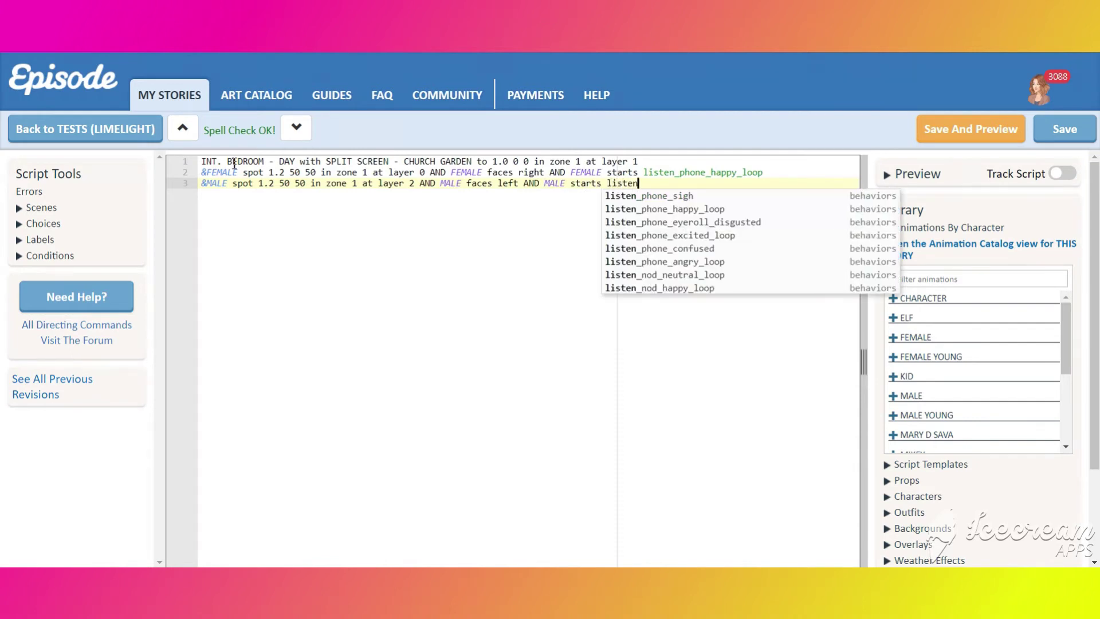
pyautogui.press('Return')
pyautogui.press('Return')
pyautogui.press('Return')
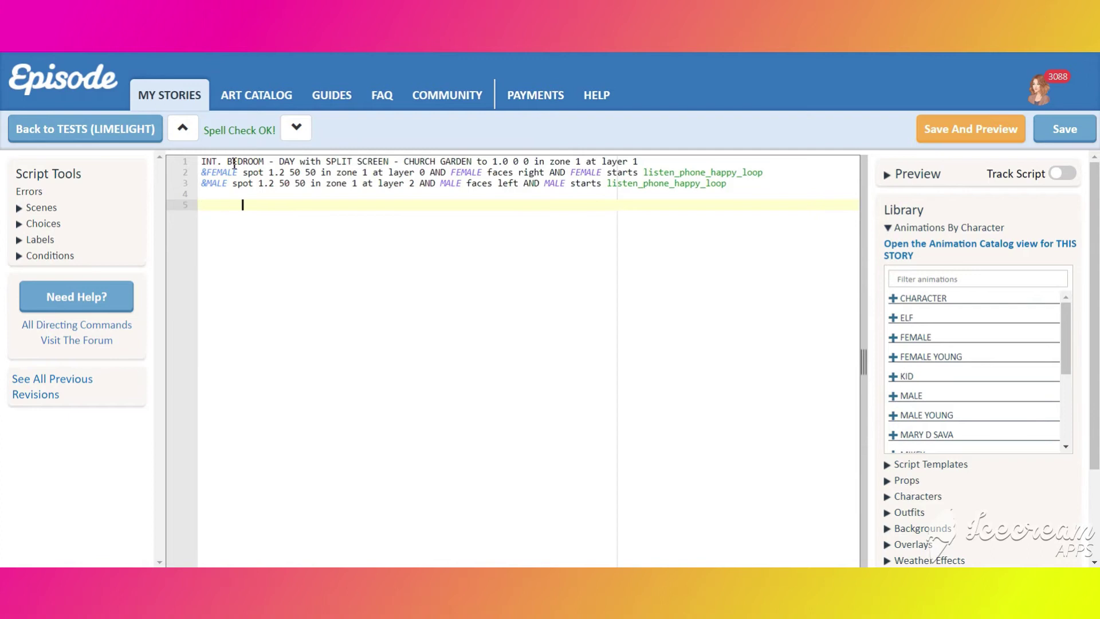
pyautogui.write('NARR')
pyautogui.press('Return')
pyautogui.write('Test')
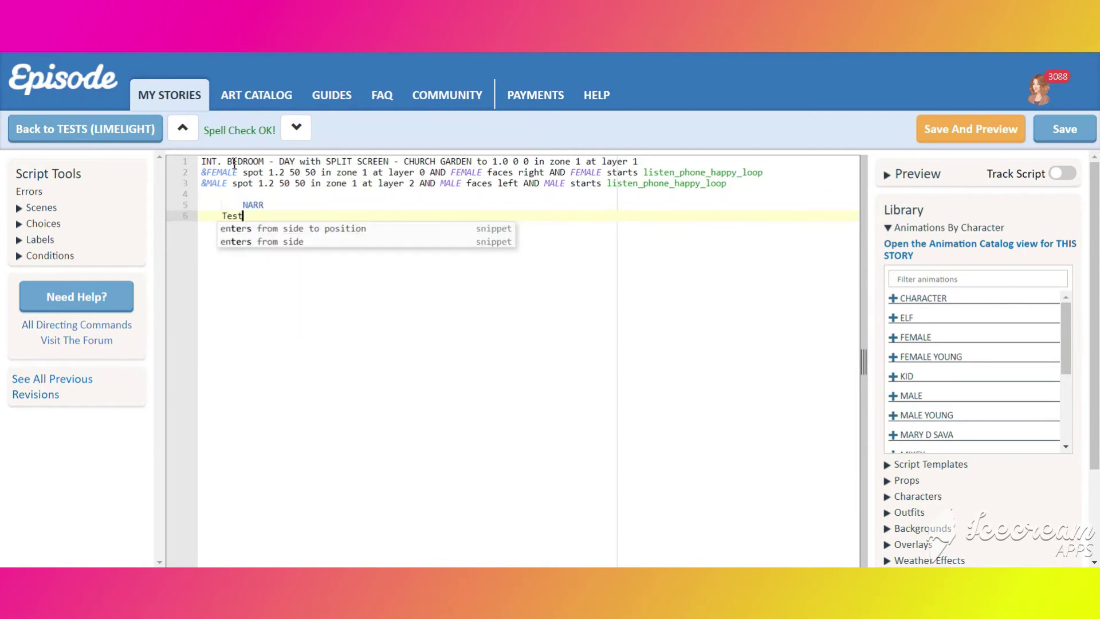
pyautogui.click(203, 161)
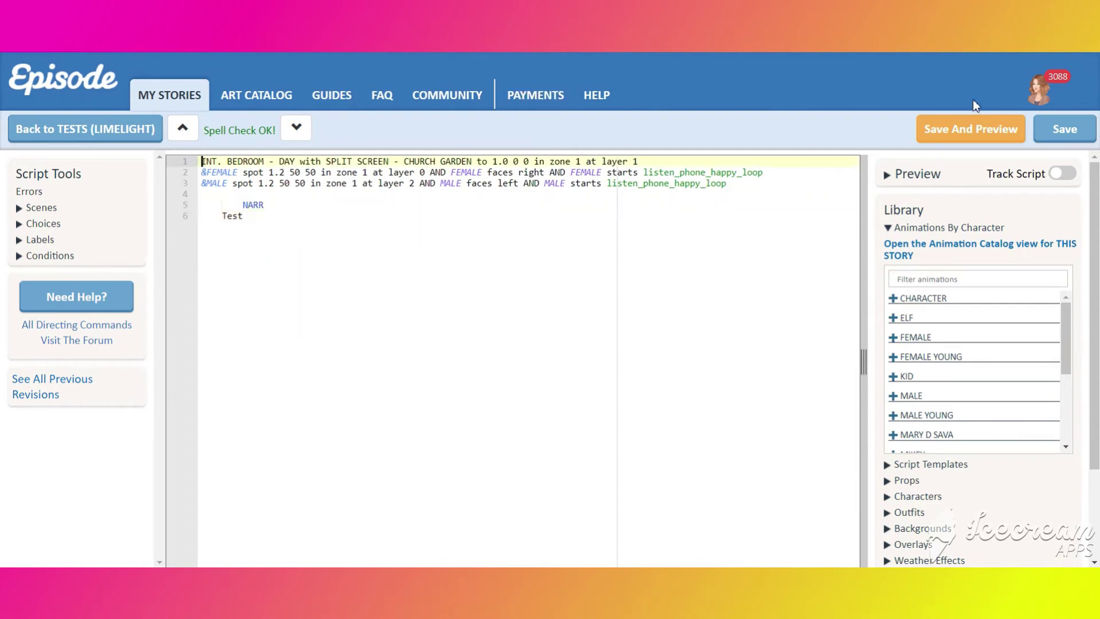
pyautogui.click(981, 127)
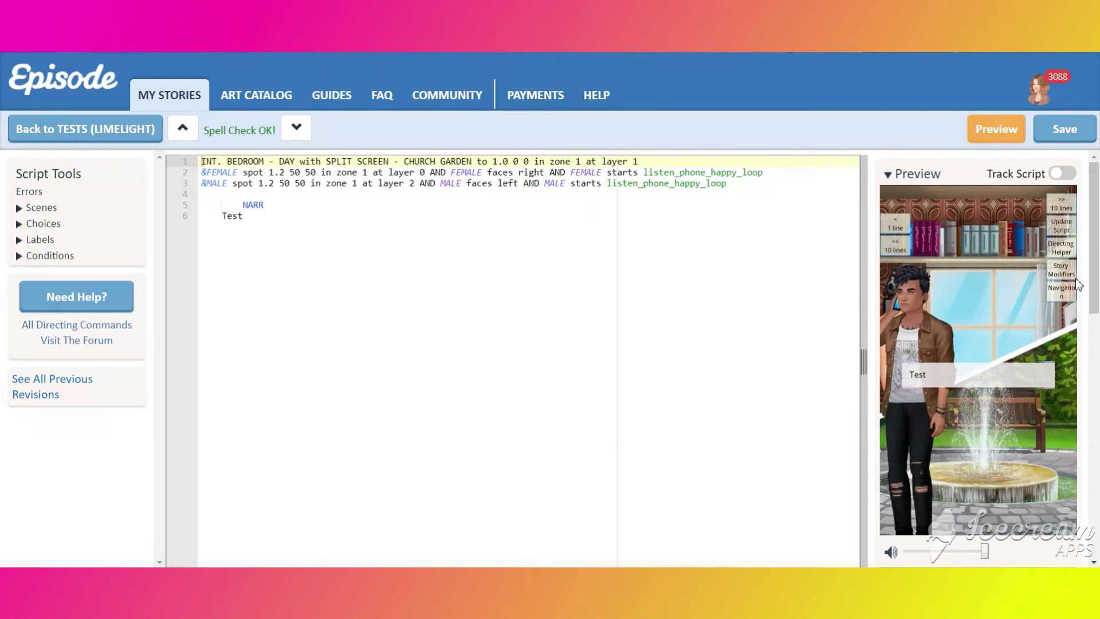
# Reposition and scale both characters with Spot Helper and copy FEMALE's new spot values
pyautogui.click(1061, 439)
pyautogui.moveTo(970, 416); pyautogui.dragTo(998, 453)
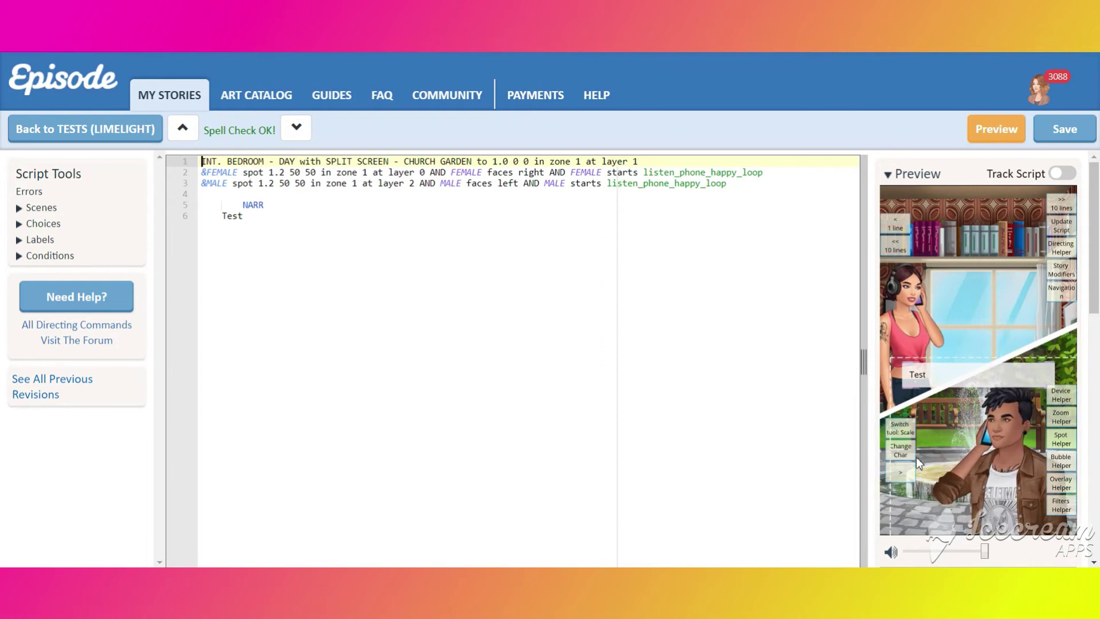
pyautogui.click(901, 438)
pyautogui.moveTo(929, 431); pyautogui.dragTo(1026, 398)
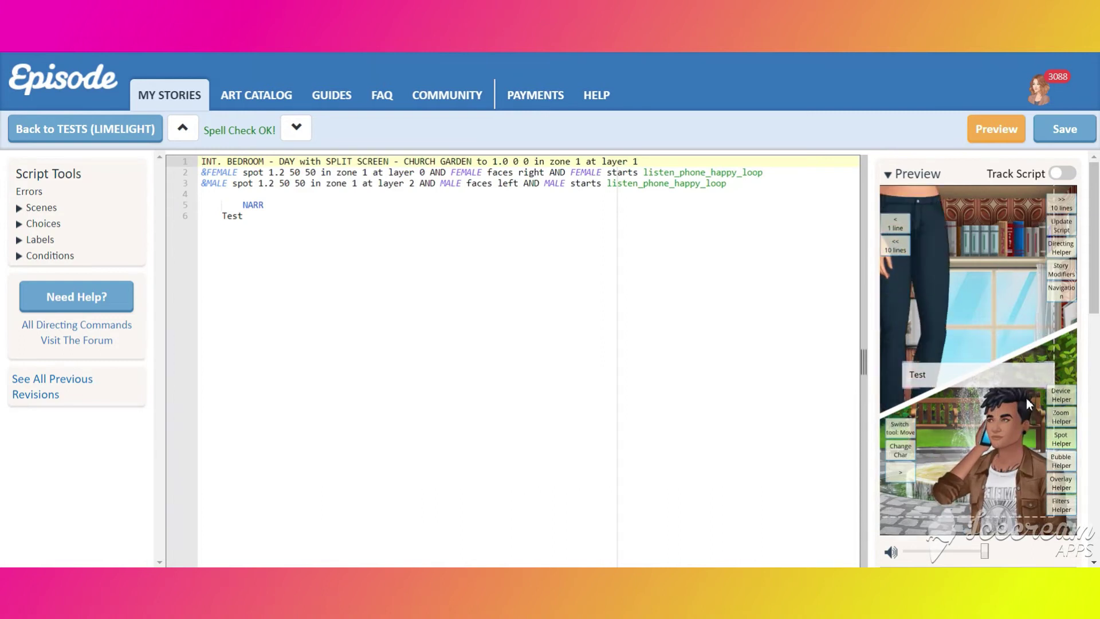
pyautogui.click(900, 428)
pyautogui.moveTo(931, 429); pyautogui.dragTo(976, 424)
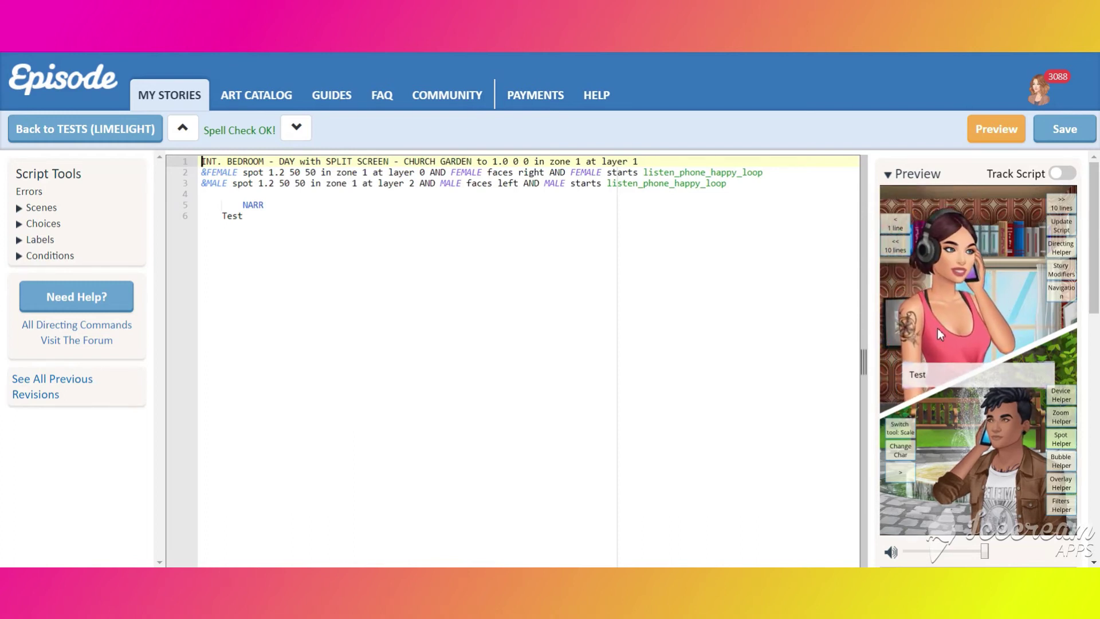
pyautogui.scroll(-2, 995, 428)
pyautogui.moveTo(1012, 507); pyautogui.dragTo(952, 507)
pyautogui.hotkey('ctrl', 'c')
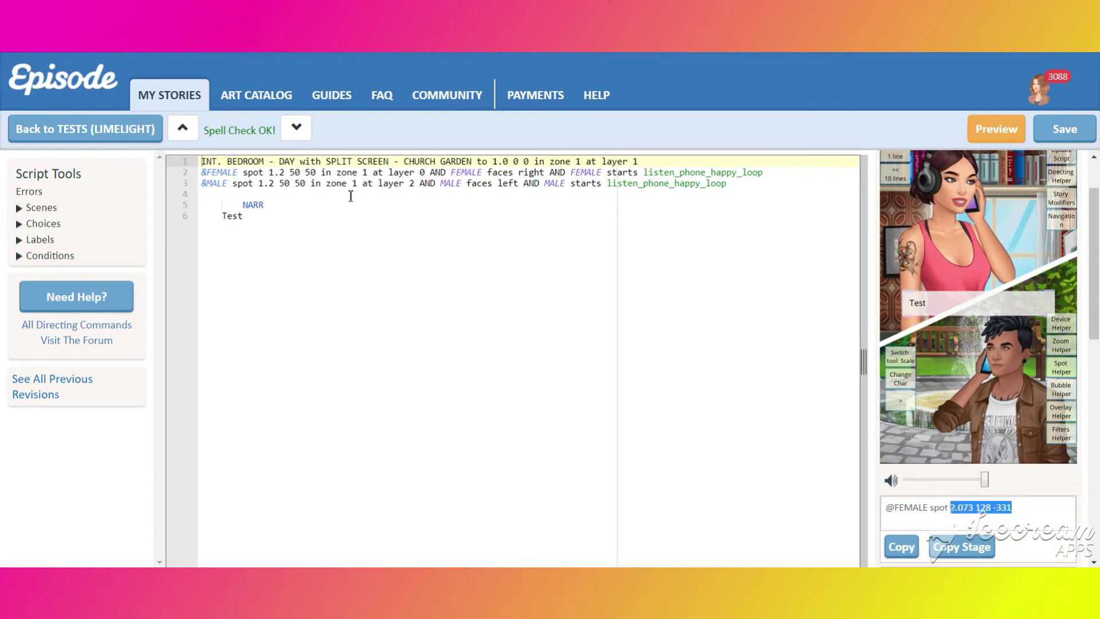
# Replace FEMALE's spot on line 2 with 2.073 128 -331 and add blank lines after MALE
pyautogui.moveTo(268, 173); pyautogui.dragTo(317, 172)
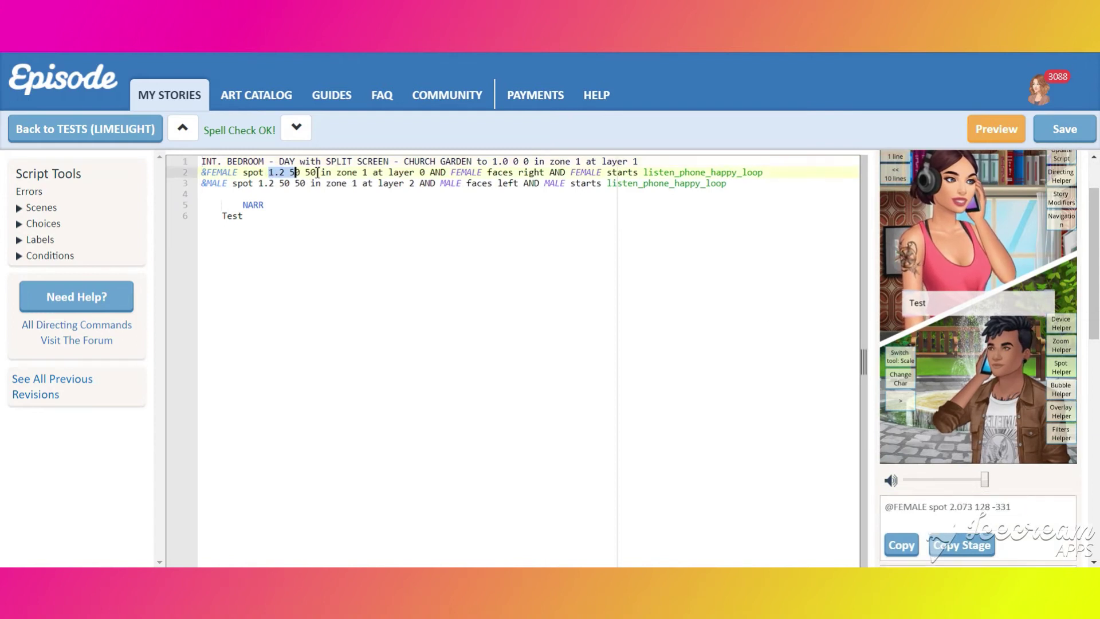
pyautogui.hotkey('ctrl', 'v')
pyautogui.click(746, 188)
pyautogui.press('Return')
pyautogui.press('Return')
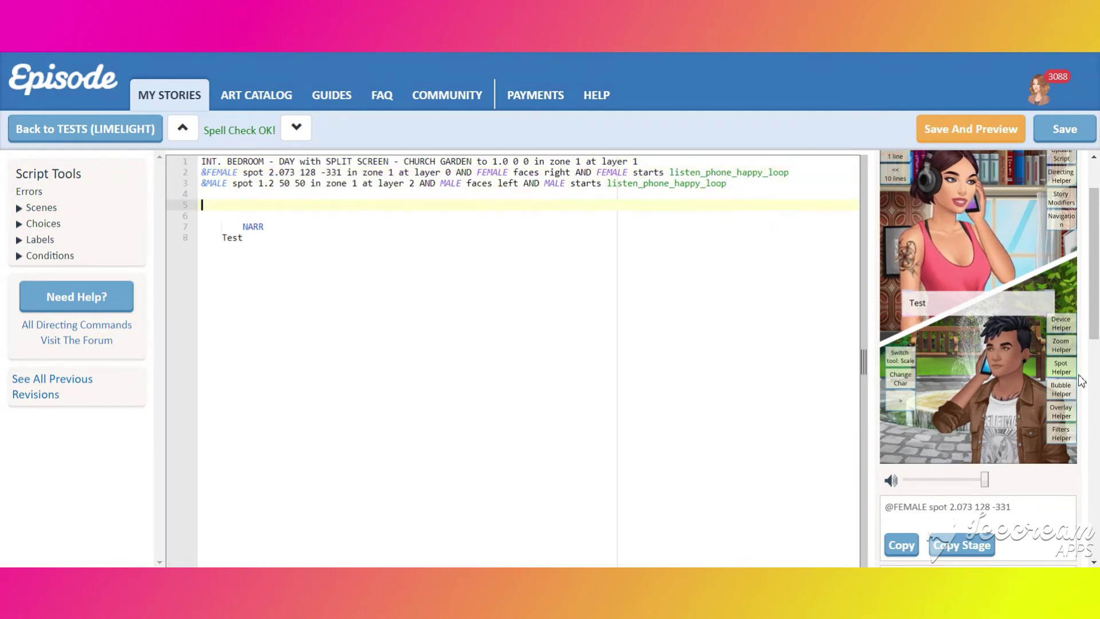
# Copy MALE's new spot 1.686 204 -398 and begin line 5 with '&MALE walks to spot'
pyautogui.click(940, 422)
pyautogui.moveTo(1016, 507); pyautogui.dragTo(940, 507)
pyautogui.hotkey('ctrl', 'c')
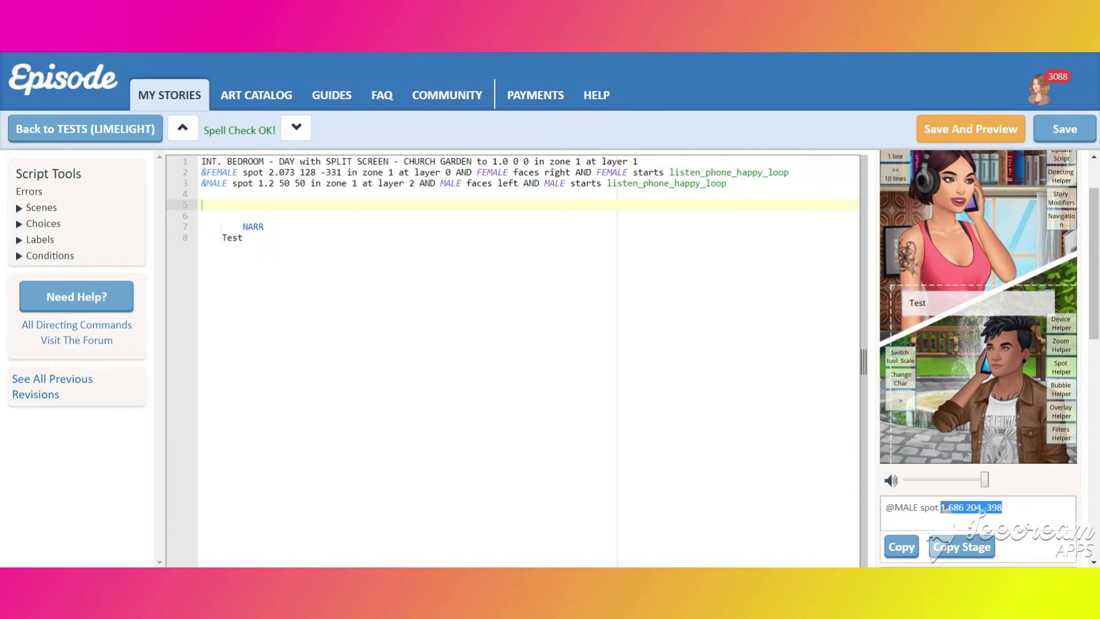
pyautogui.click(214, 205)
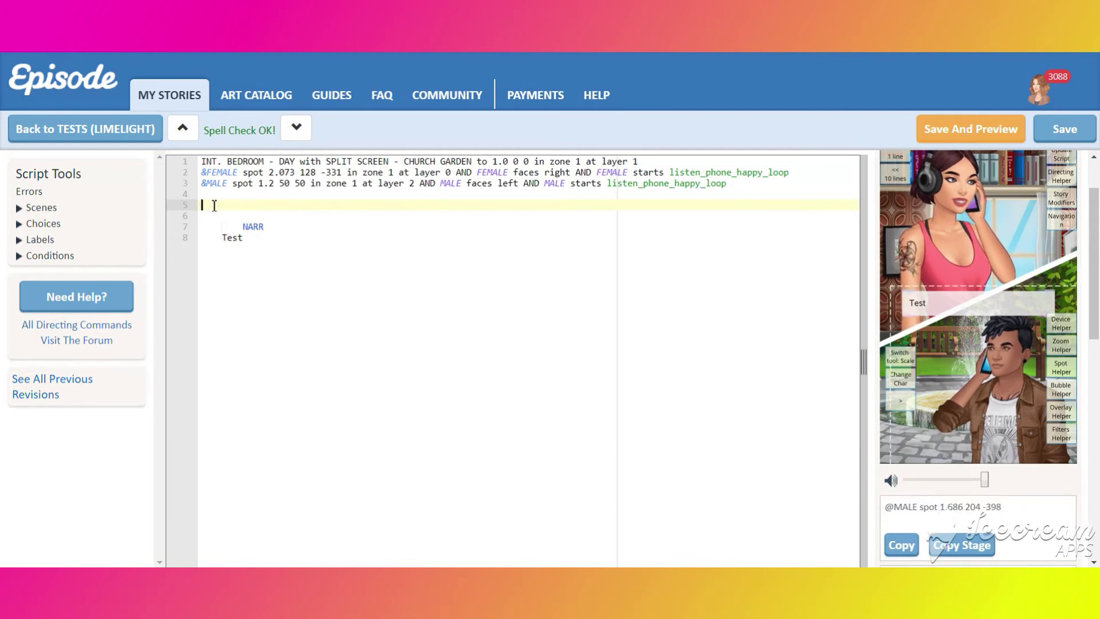
pyautogui.write('&MALE ')
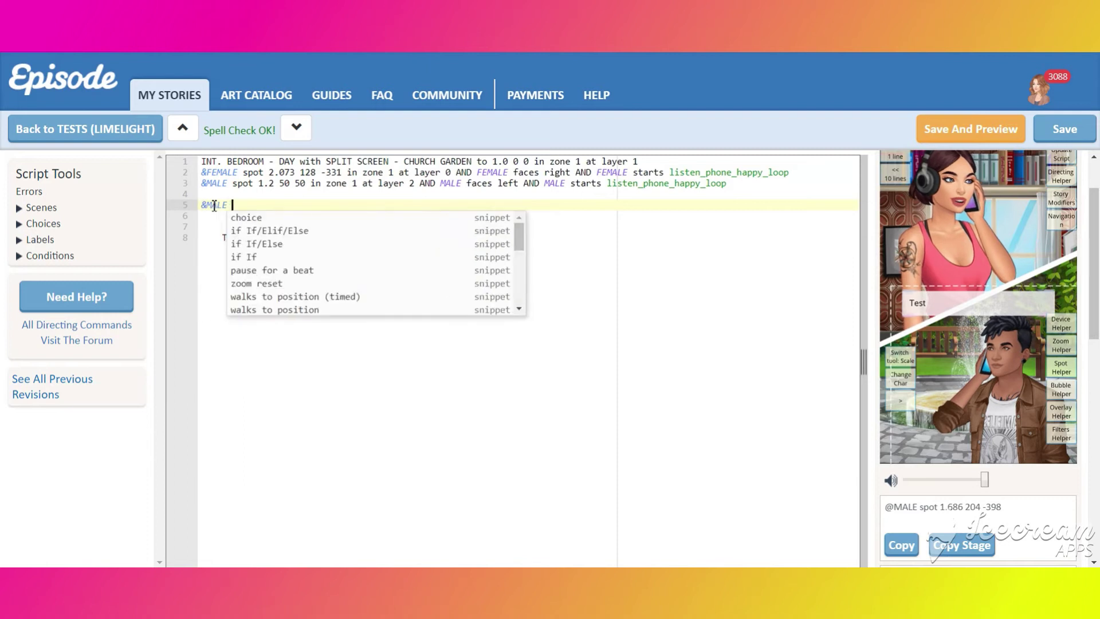
pyautogui.write('walks to spot')
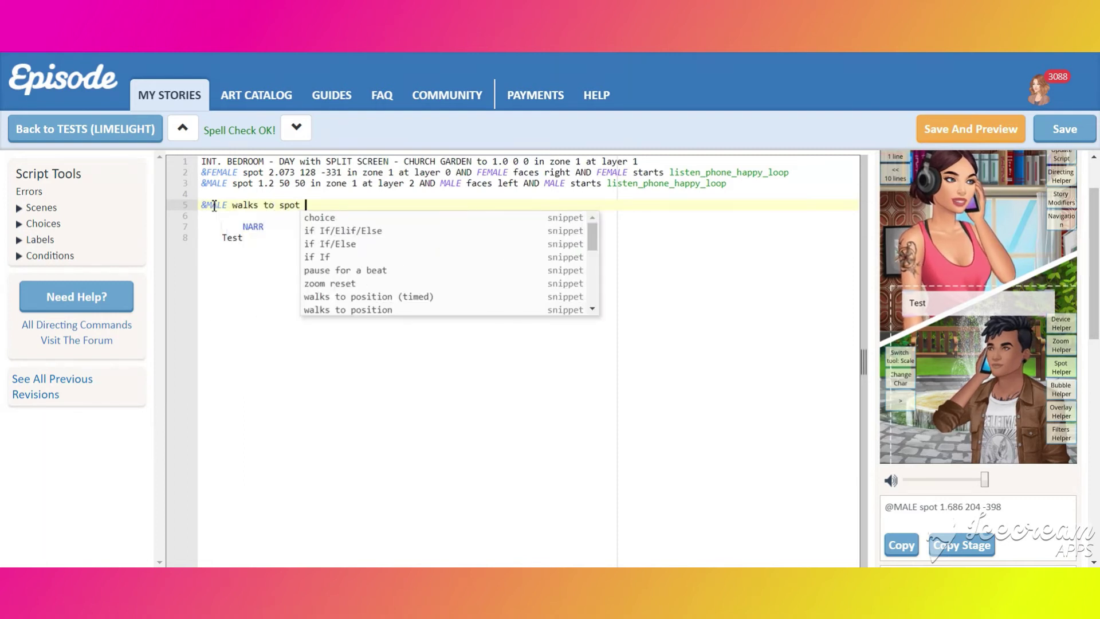
# Have MALE walk to spot 1.686 204 -398 in zone 1 in 1 while doing listen_phone_happy_loop
pyautogui.hotkey('ctrl', 'v')
pyautogui.write('in ')
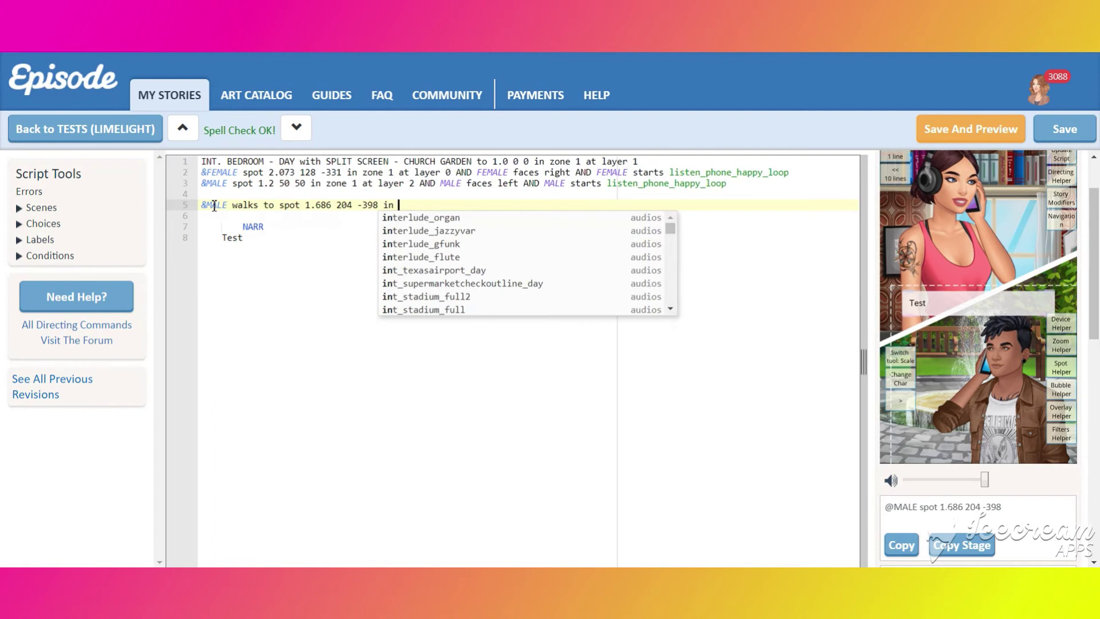
pyautogui.write('zone 1 in 1 AND MALE')
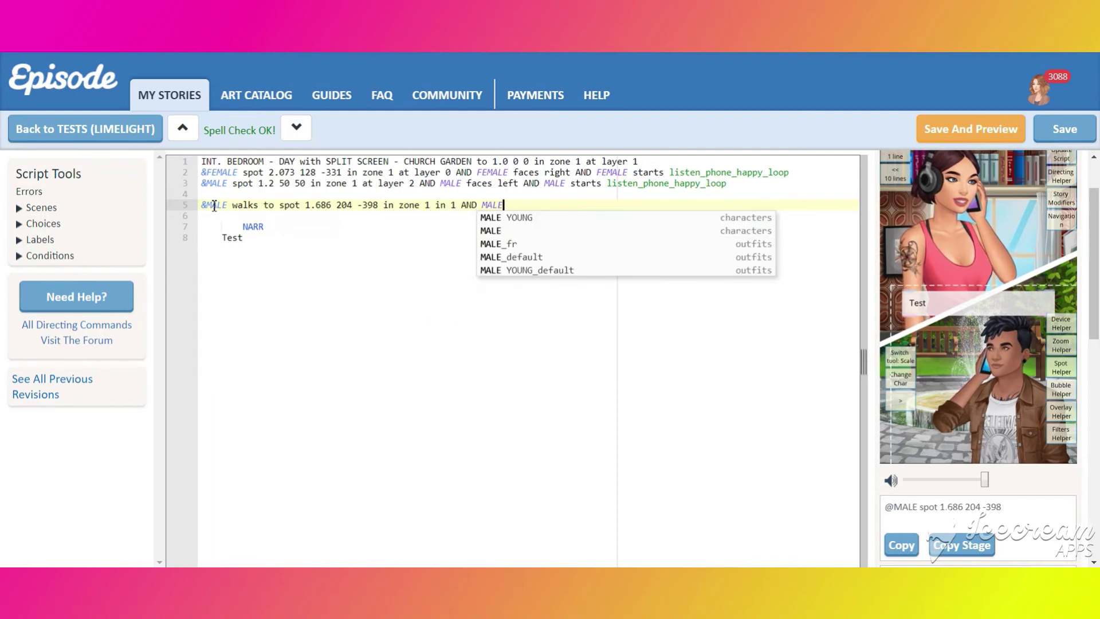
pyautogui.write(' does it while lis')
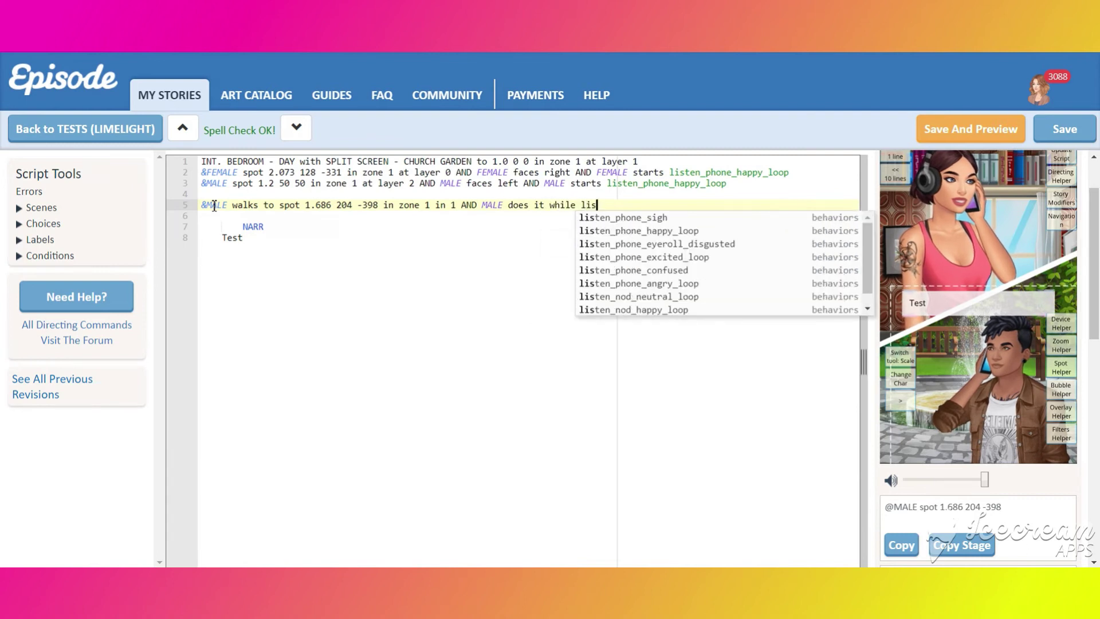
pyautogui.press('Down')
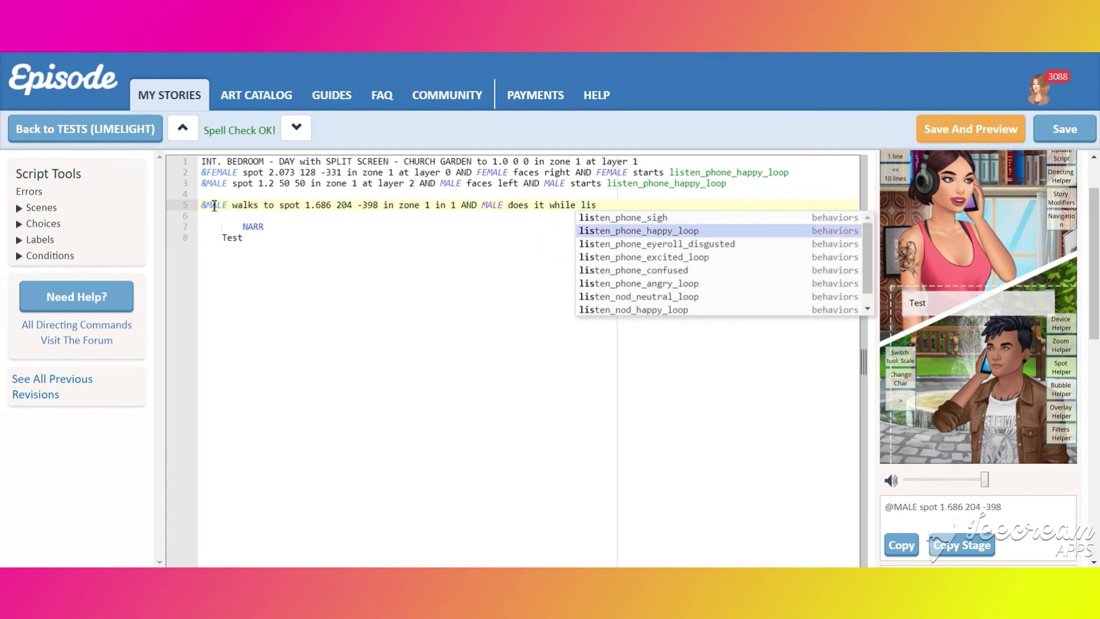
pyautogui.press('Return')
pyautogui.write('AND MAL')
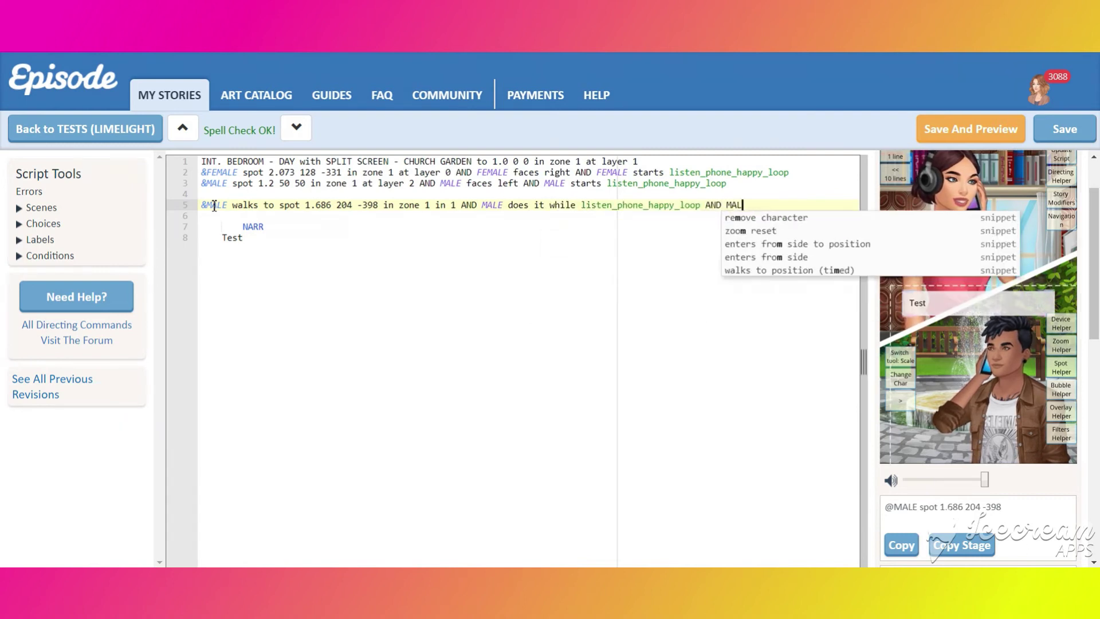
pyautogui.write('E faces ')
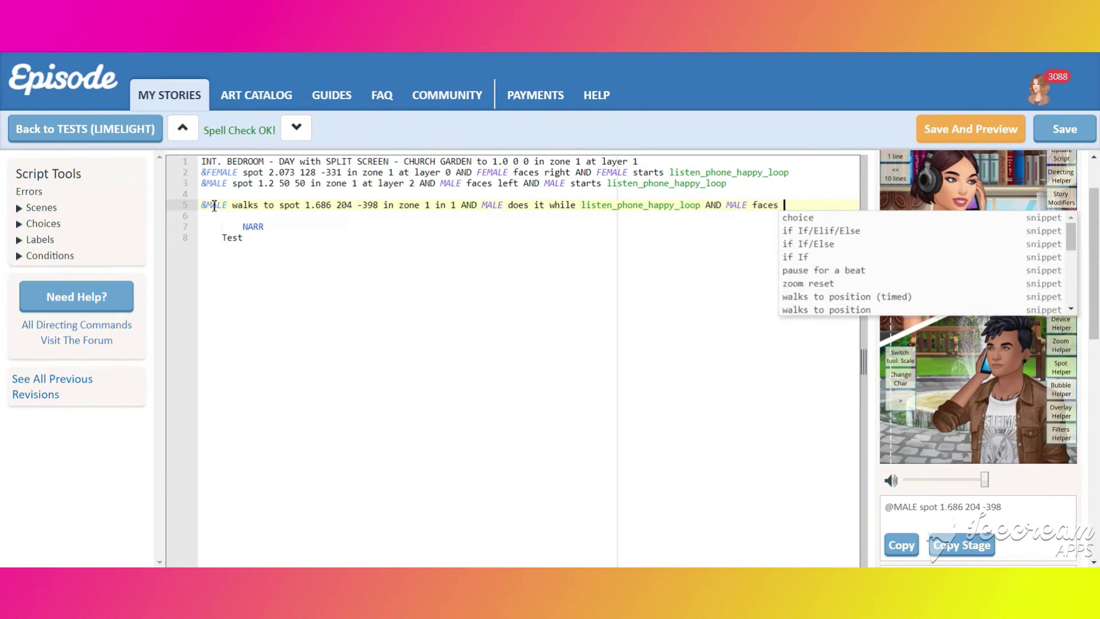
pyautogui.write('left')
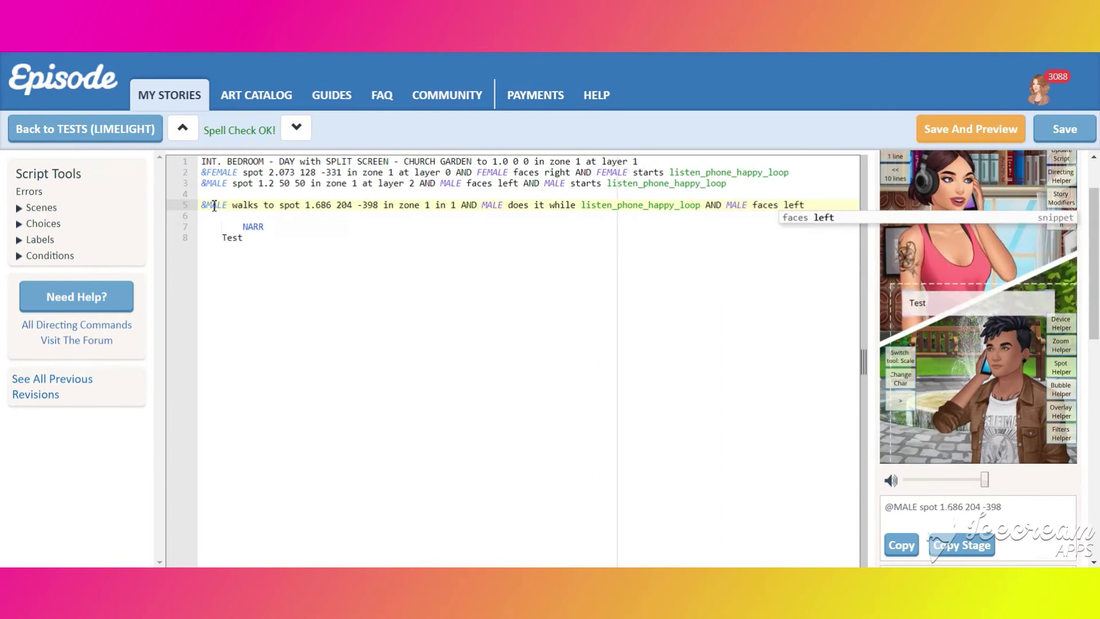
pyautogui.write(' THEN M')
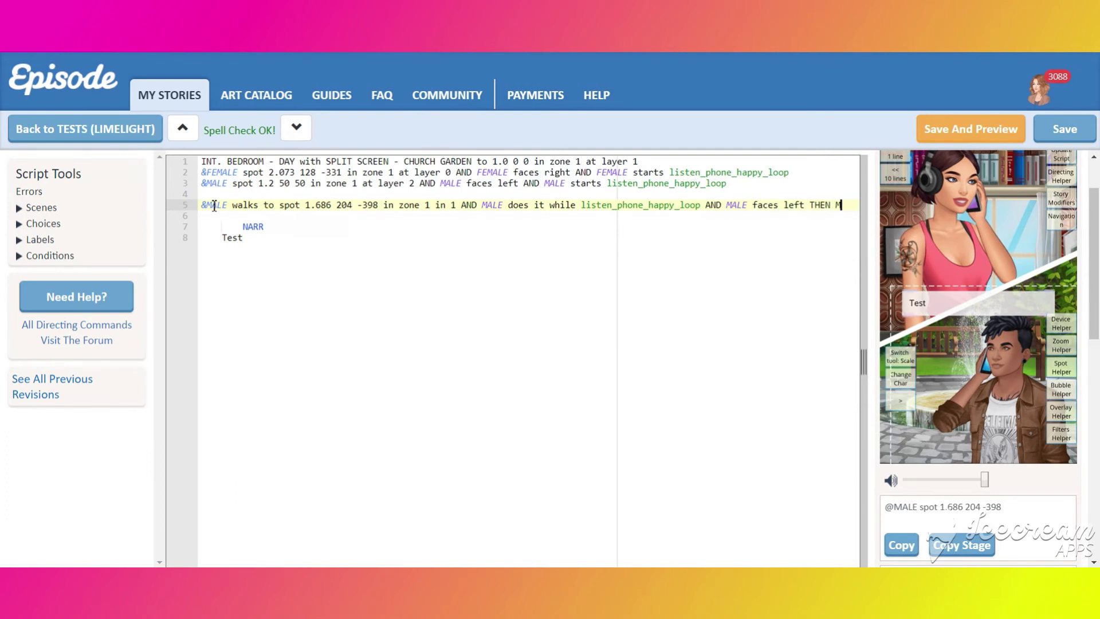
pyautogui.write('ALE s')
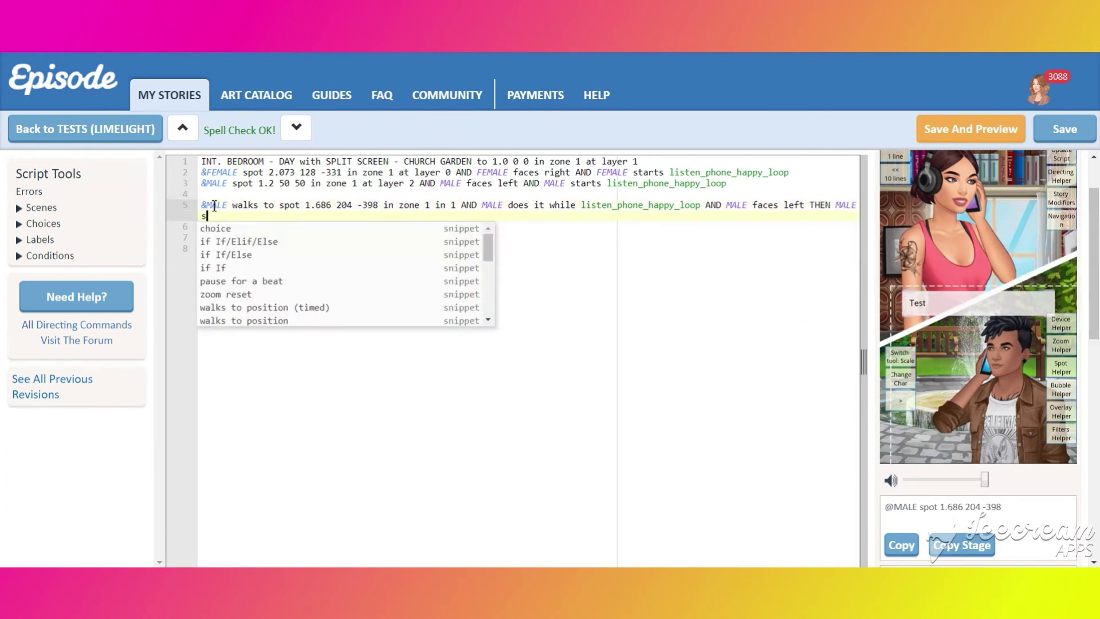
pyautogui.write('tarts ')
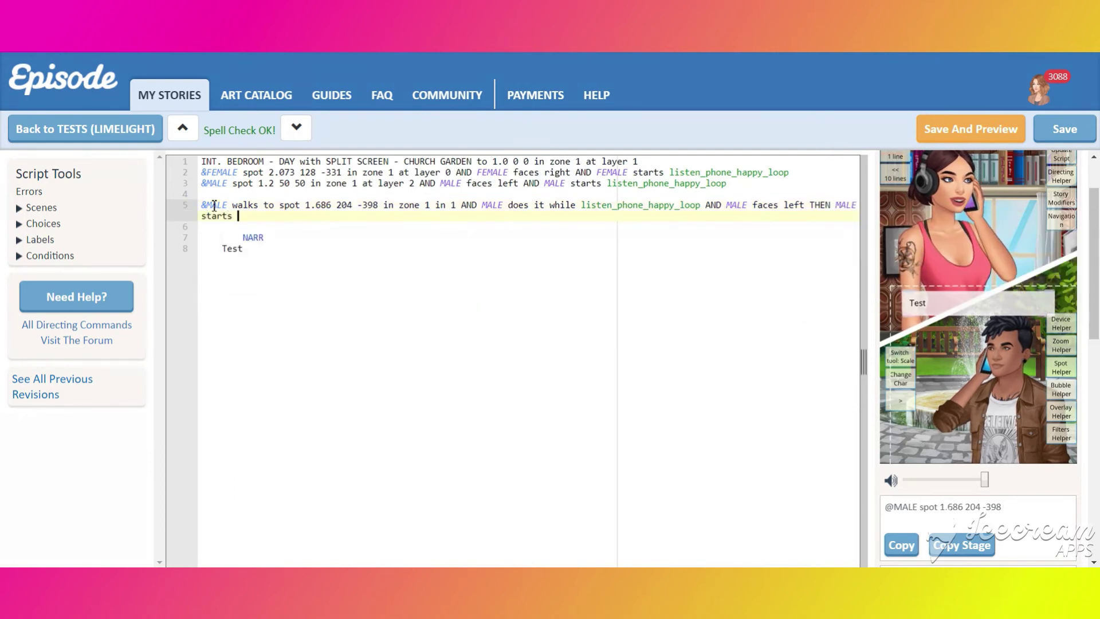
pyautogui.write('listen')
pyautogui.press('Down')
pyautogui.press('Return')
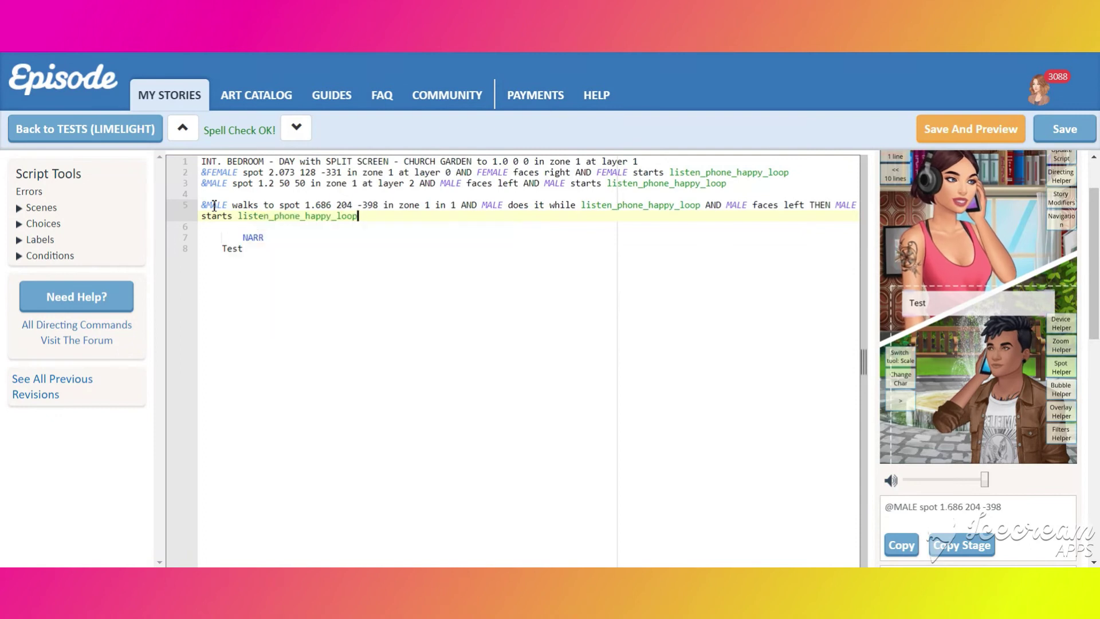
pyautogui.press('Return')
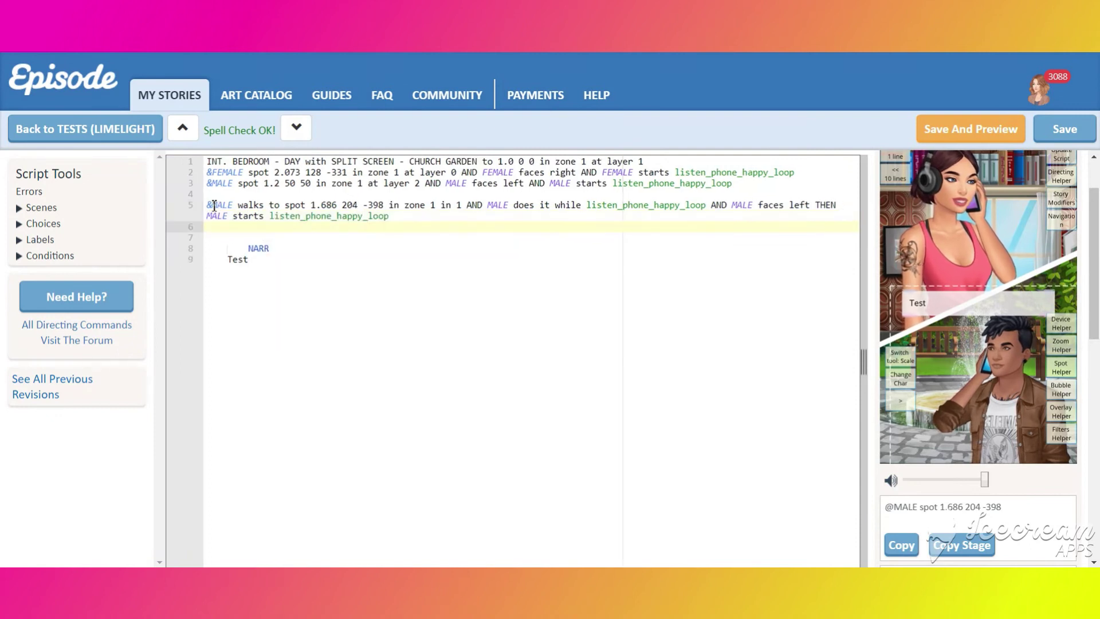
pyautogui.write('@overlay')
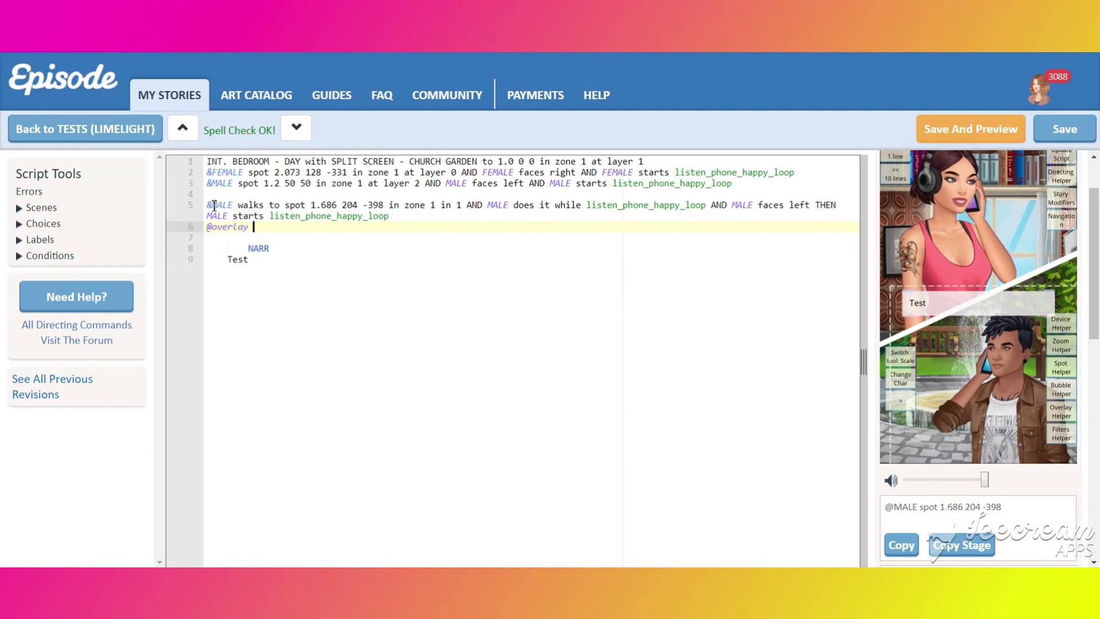
pyautogui.moveTo(332, 161); pyautogui.dragTo(480, 162)
pyautogui.hotkey('ctrl', 'c')
pyautogui.click(308, 226)
pyautogui.hotkey('ctrl', 'v')
pyautogui.write('shifts to ')
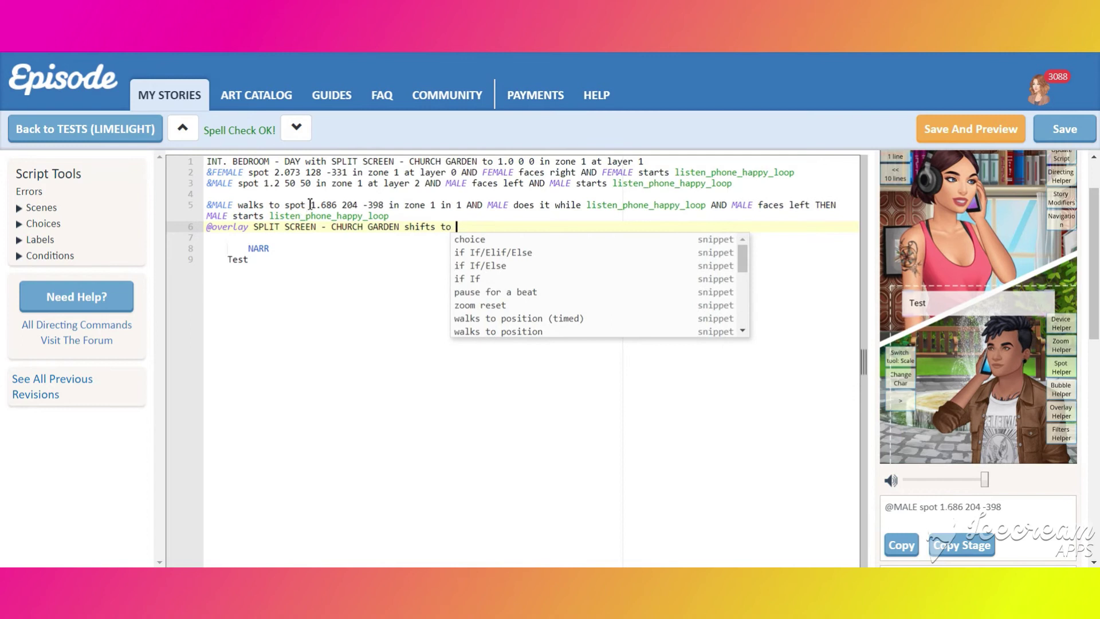
pyautogui.write('0 0 in zone 1 at l')
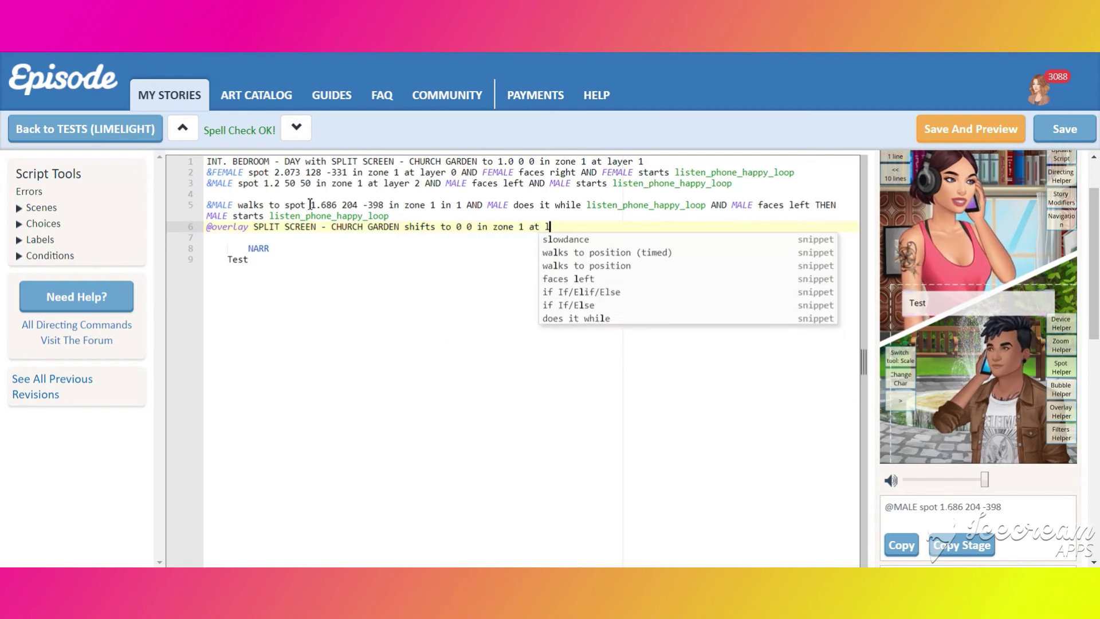
pyautogui.press('BackSpace')
pyautogui.write('in 1')
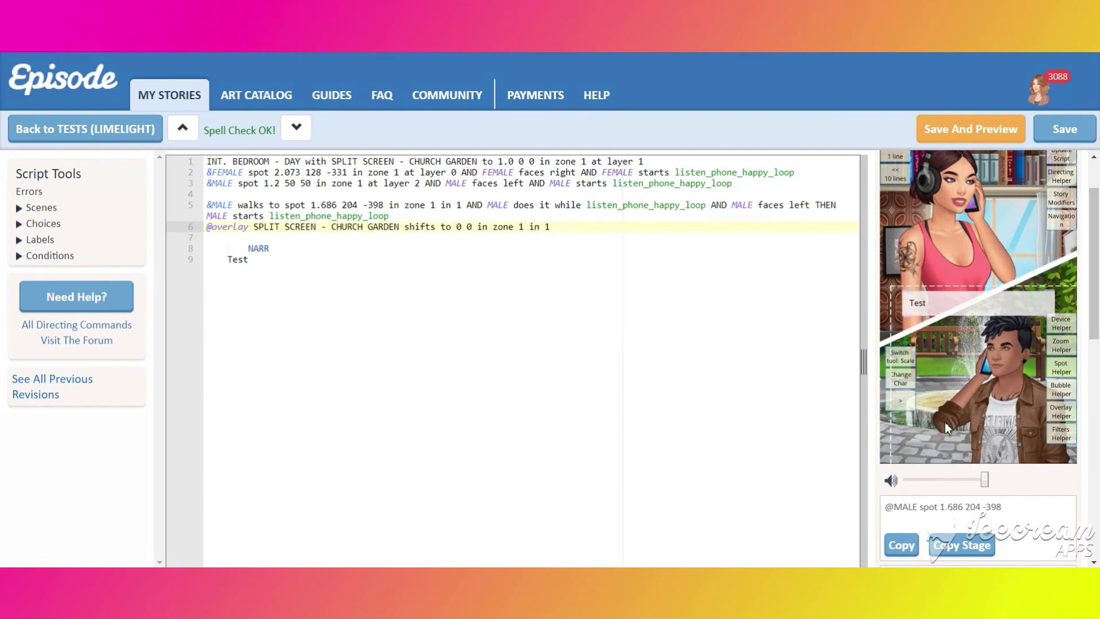
pyautogui.click(1062, 411)
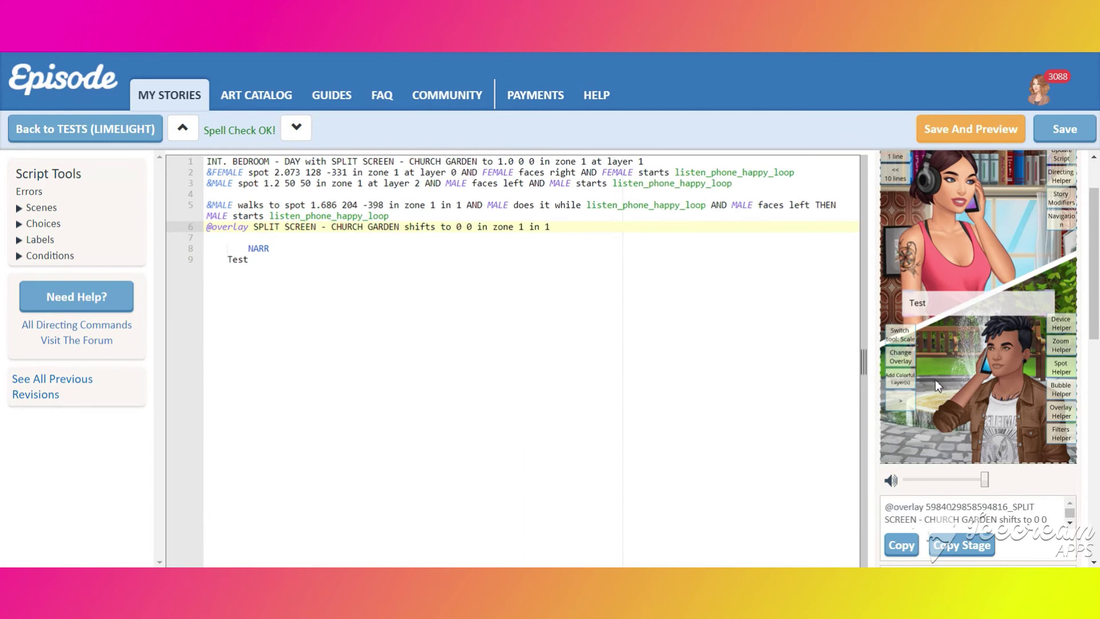
pyautogui.moveTo(936, 352); pyautogui.dragTo(971, 400)
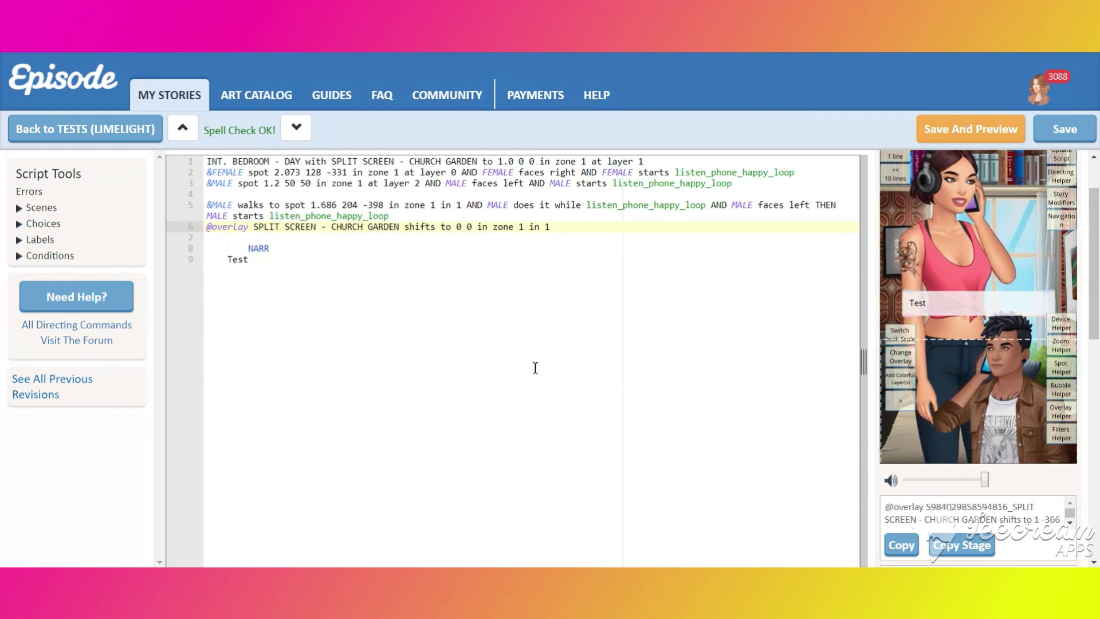
# Change the garden overlay's starting offset on line 1 to 0 -366 and save
pyautogui.click(533, 161)
pyautogui.press('BackSpace')
pyautogui.write('-366')
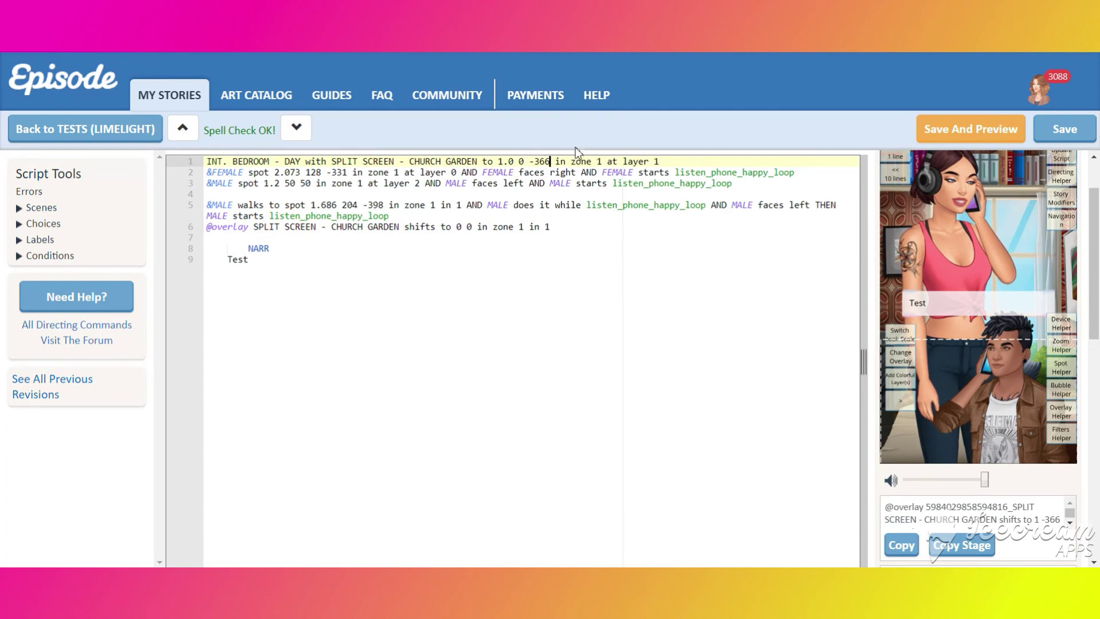
pyautogui.hotkey('ctrl', 's')
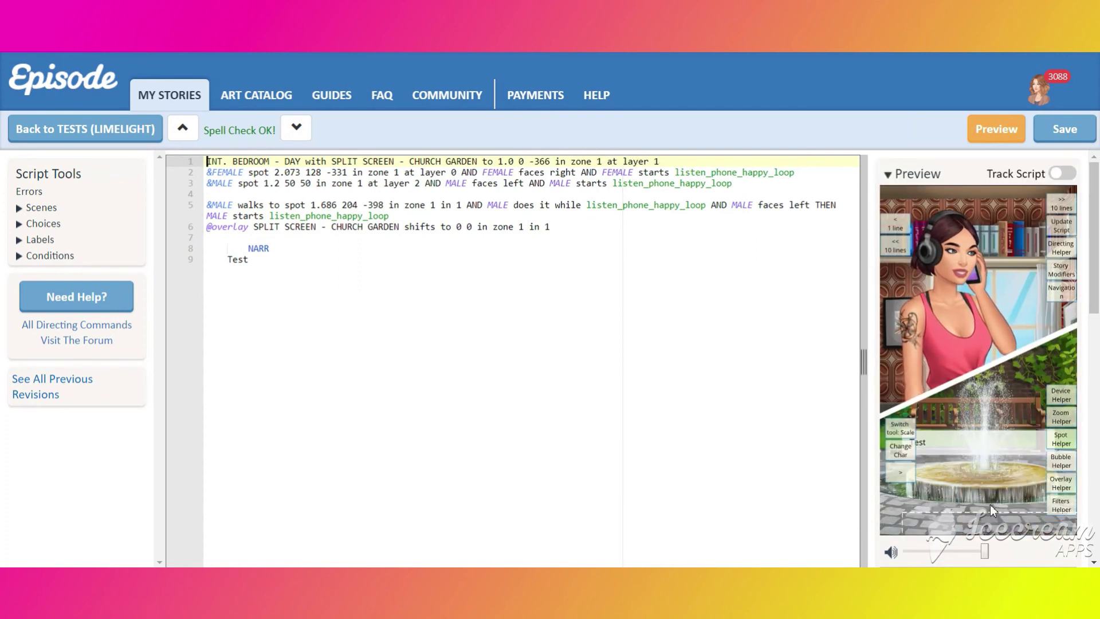
# Replace the male's spot on line 3 with the Spot Helper coordinates 1.686 225 -673
pyautogui.scroll(-1, 989, 506)
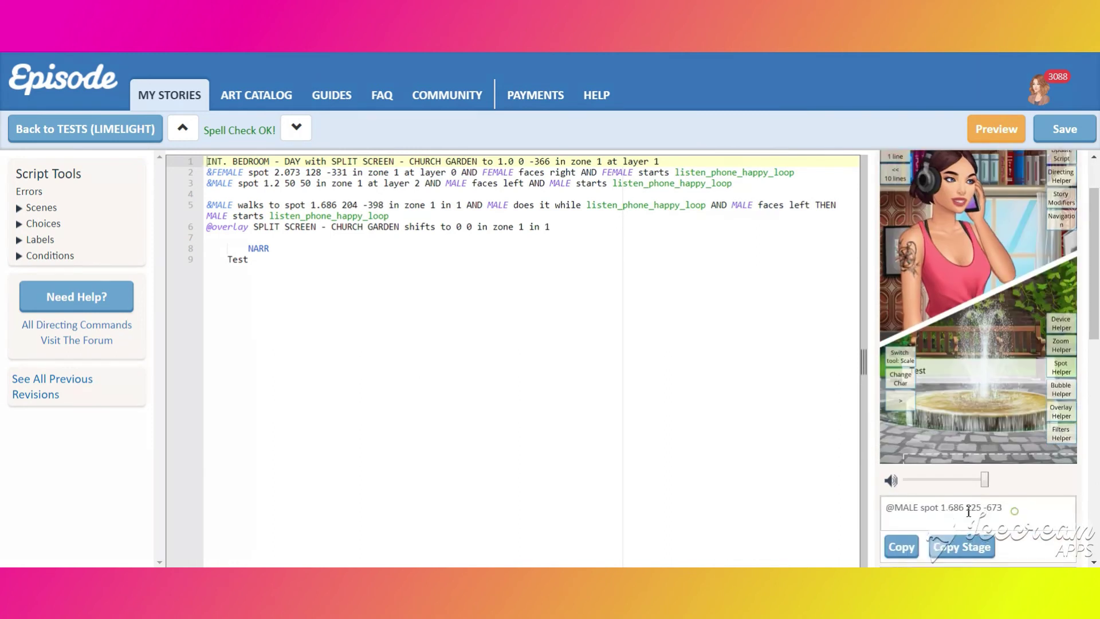
pyautogui.moveTo(1003, 508); pyautogui.dragTo(943, 510)
pyautogui.hotkey('ctrl', 'c')
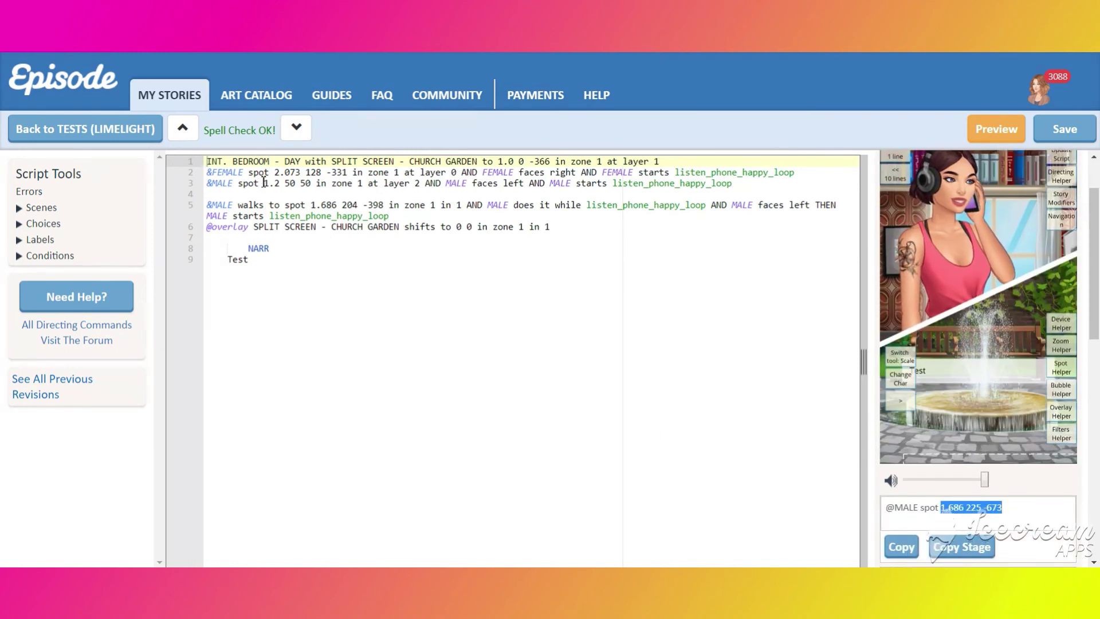
pyautogui.moveTo(264, 186); pyautogui.dragTo(317, 183)
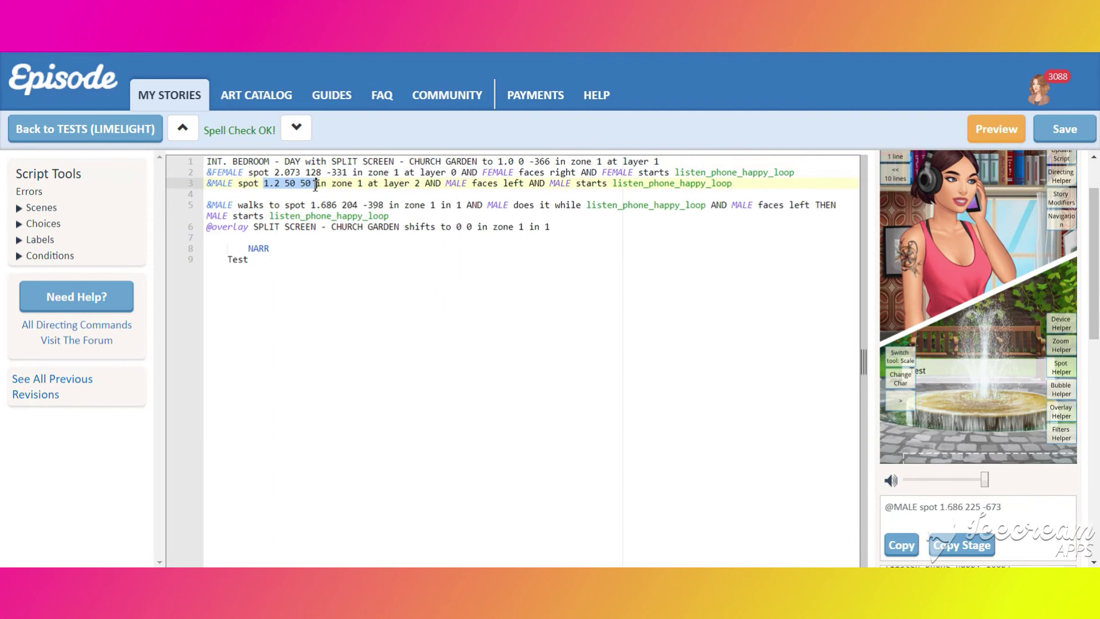
pyautogui.hotkey('ctrl', 'v')
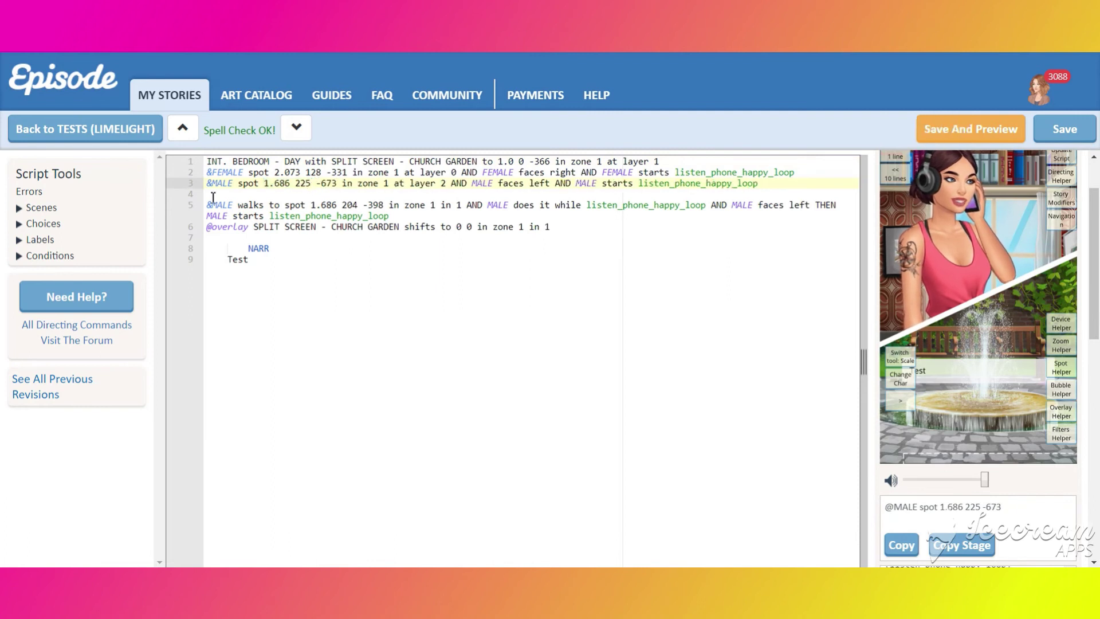
# Add a NARR line reading 'Test' below the character spot lines
pyautogui.click(218, 195)
pyautogui.press('Return')
pyautogui.press('Return')
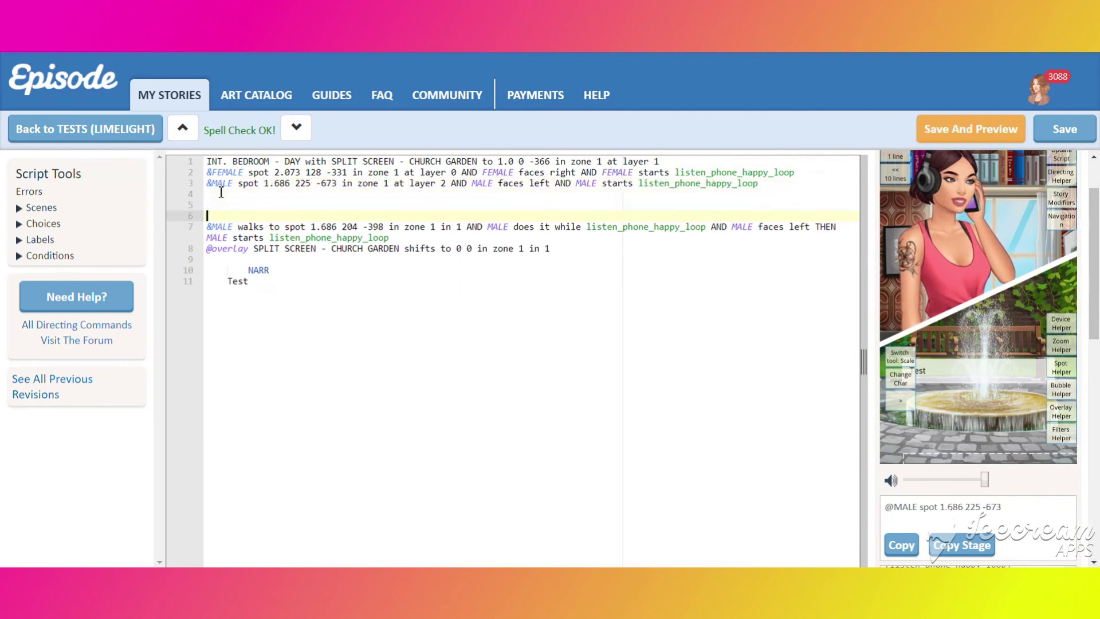
pyautogui.press('Up')
pyautogui.write('NA')
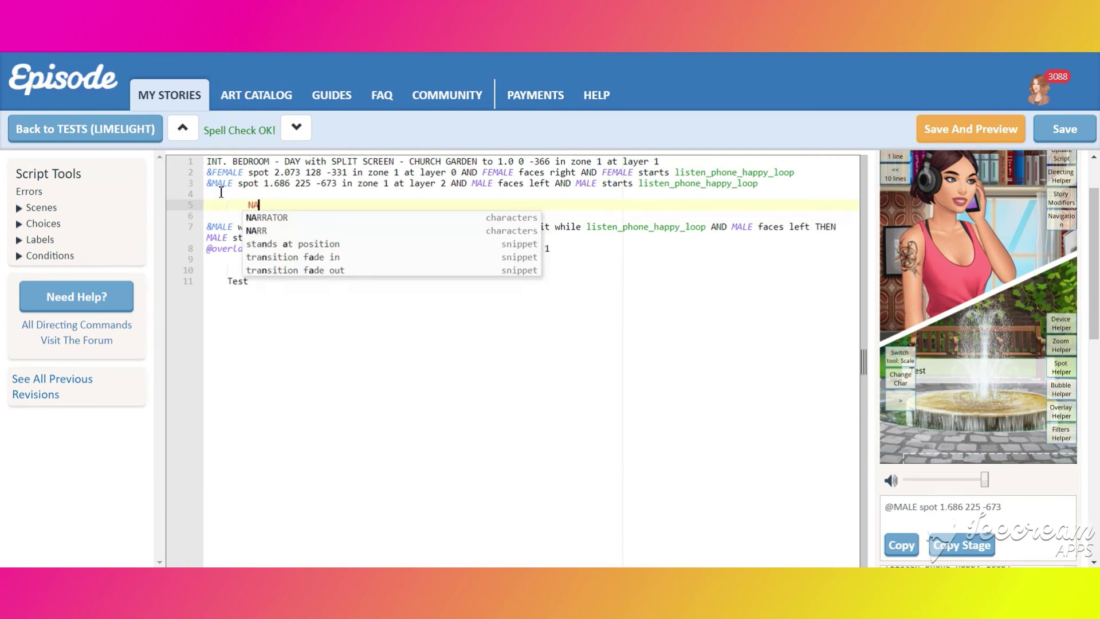
pyautogui.press('Return')
pyautogui.write('Test')
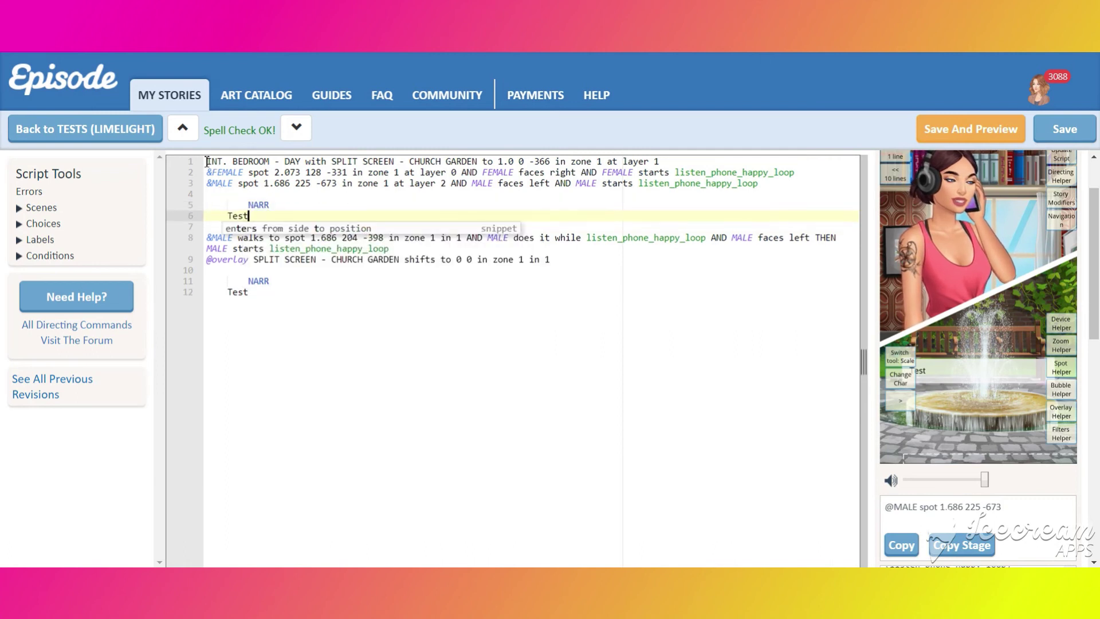
pyautogui.click(206, 161)
# Save and replay the preview past the Test narration with the positioning helpers shown
pyautogui.click(1007, 129)
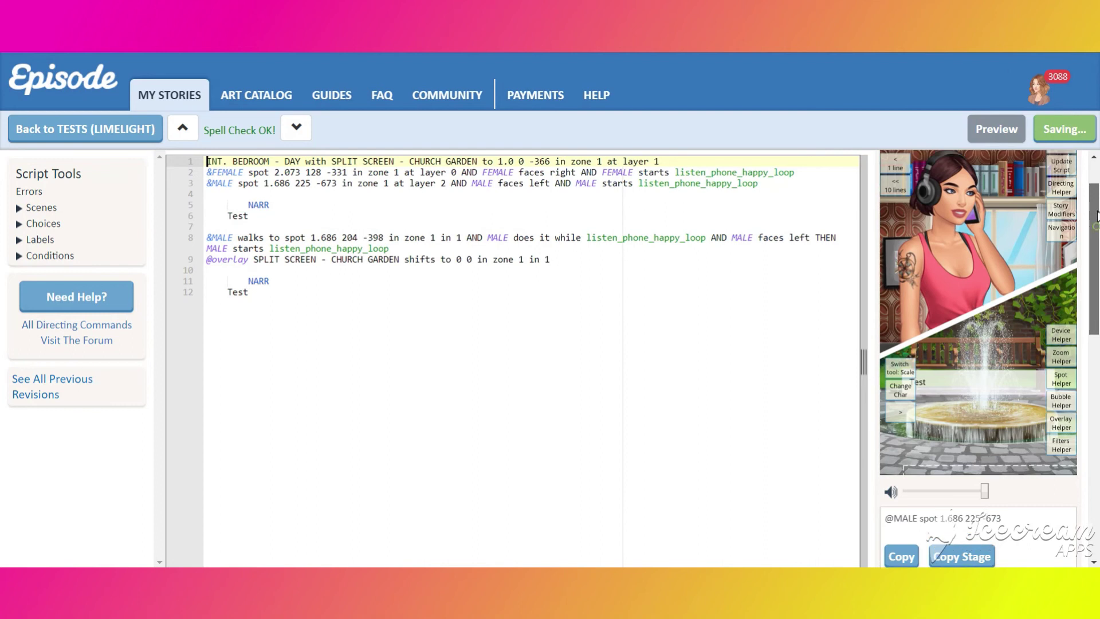
pyautogui.scroll(1, 1097, 215)
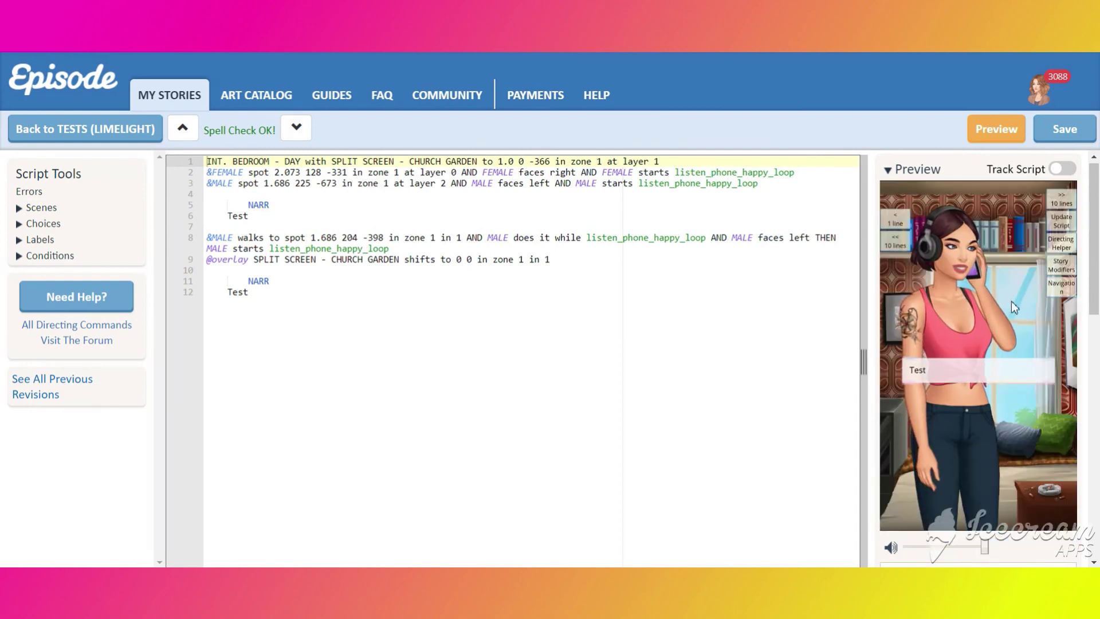
pyautogui.click(993, 308)
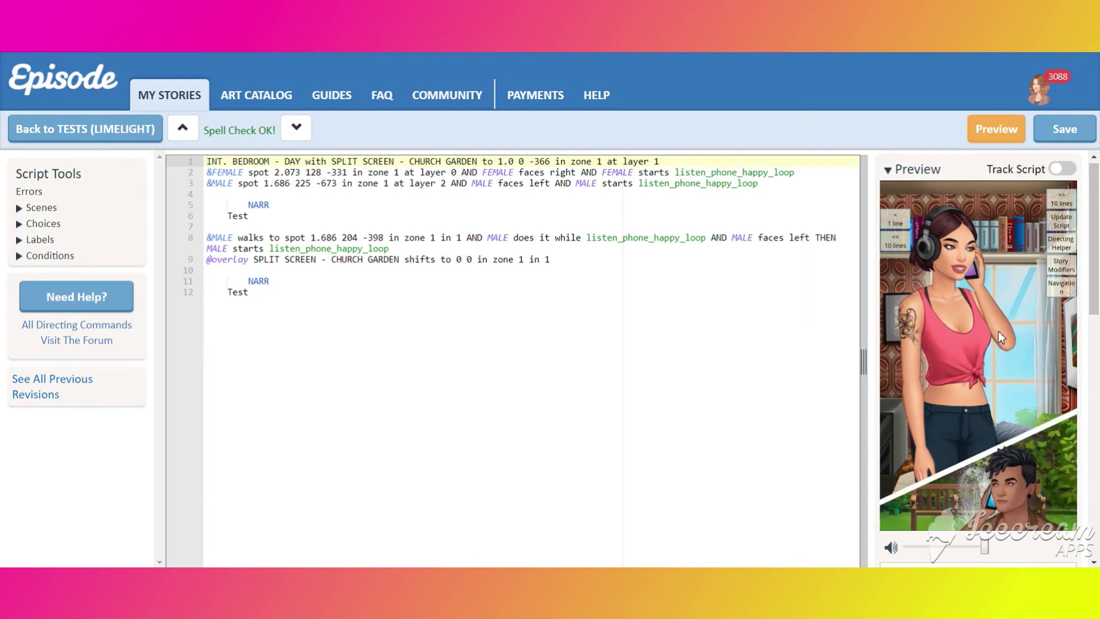
pyautogui.click(1063, 246)
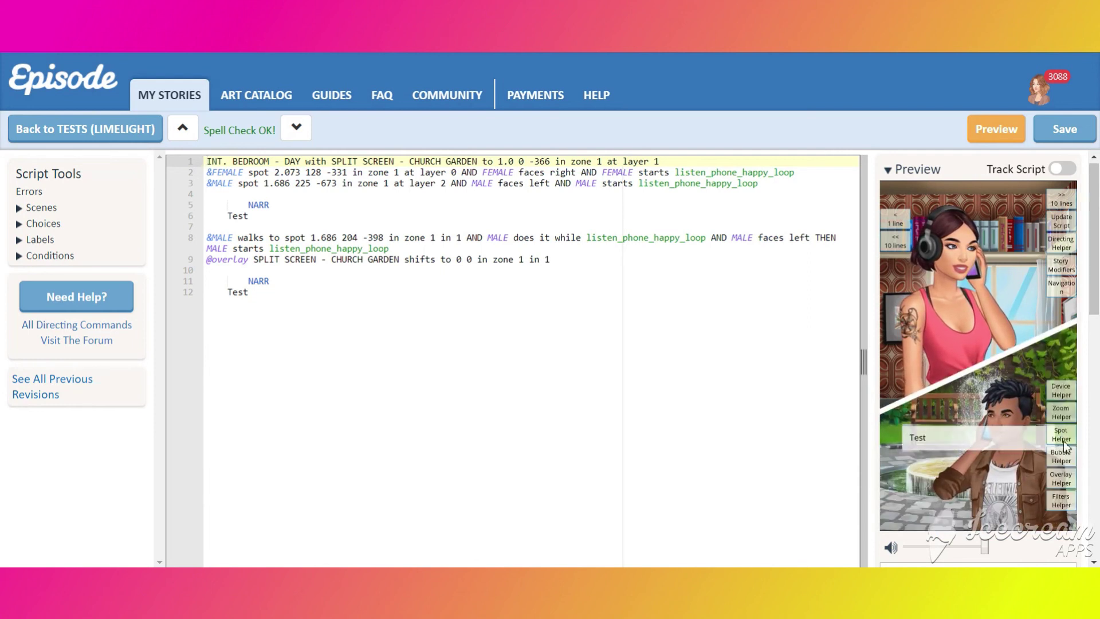
# Change the male's spot on line 3 to 1.686 194 -700, then save and replay
pyautogui.click(343, 183)
pyautogui.press('BackSpace')
pyautogui.press('BackSpace')
pyautogui.press('BackSpace')
pyautogui.press('BackSpace')
pyautogui.press('BackSpace')
pyautogui.press('BackSpace')
pyautogui.press('BackSpace')
pyautogui.press('BackSpace')
pyautogui.write('194 -700')
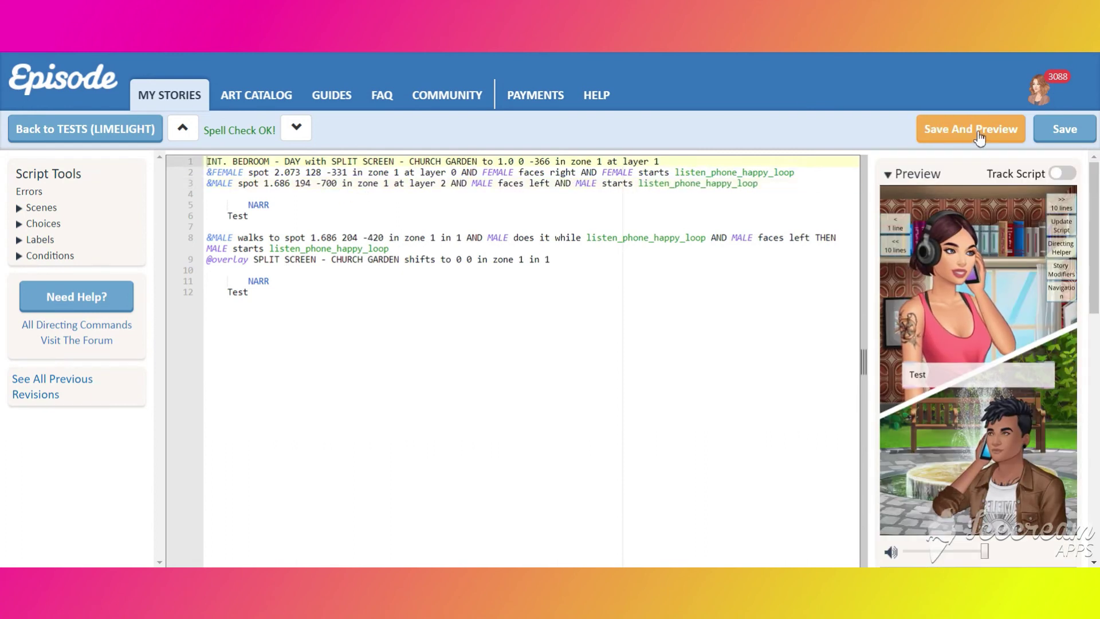
pyautogui.click(980, 138)
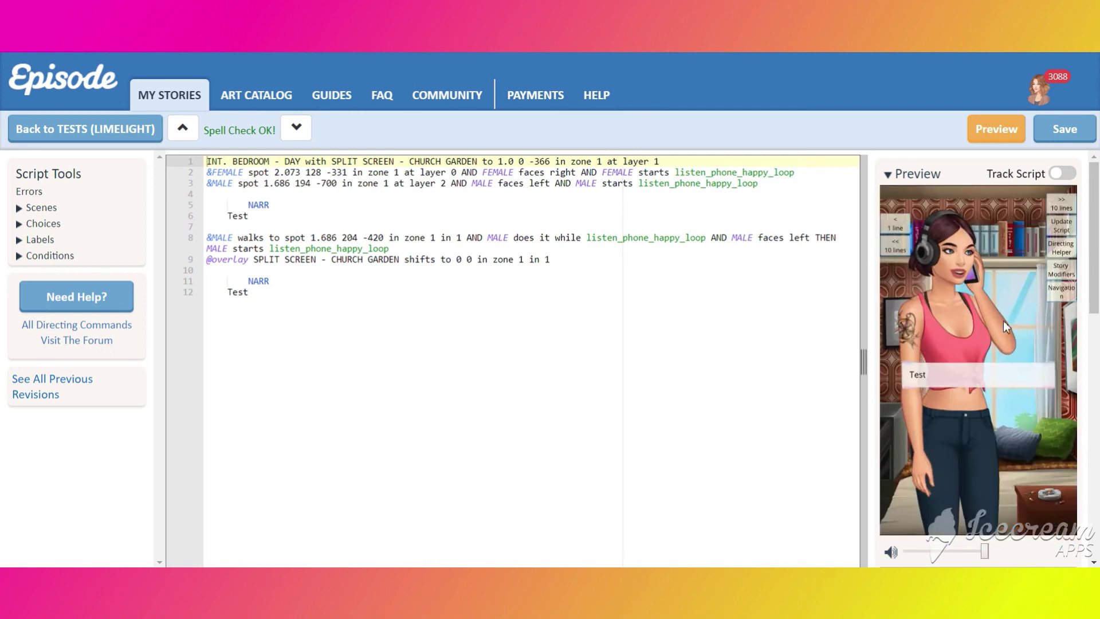
pyautogui.click(1006, 323)
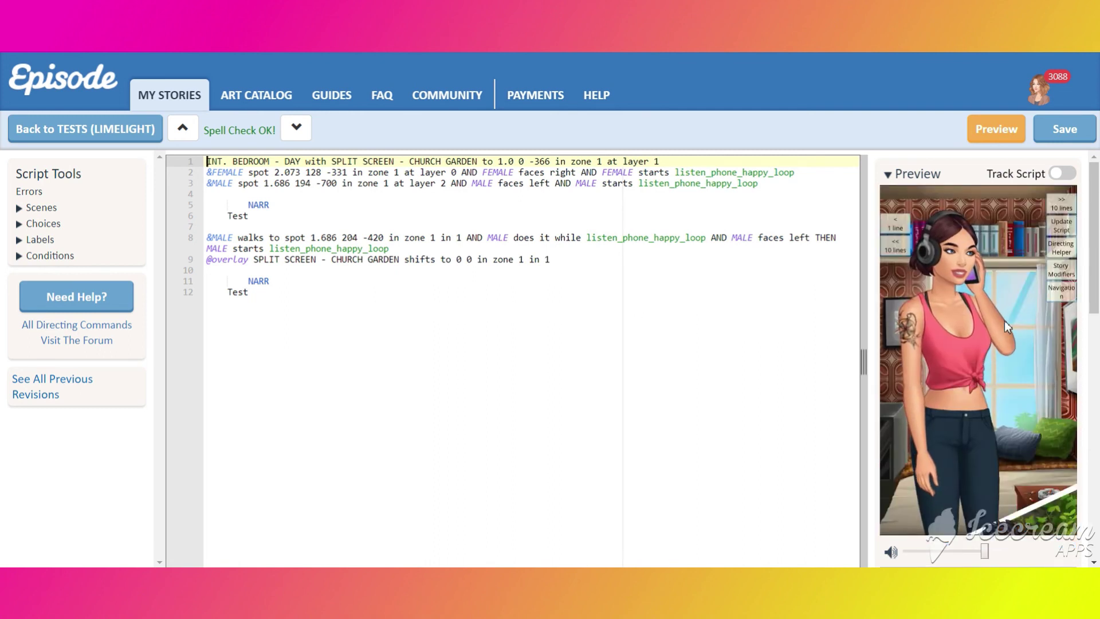